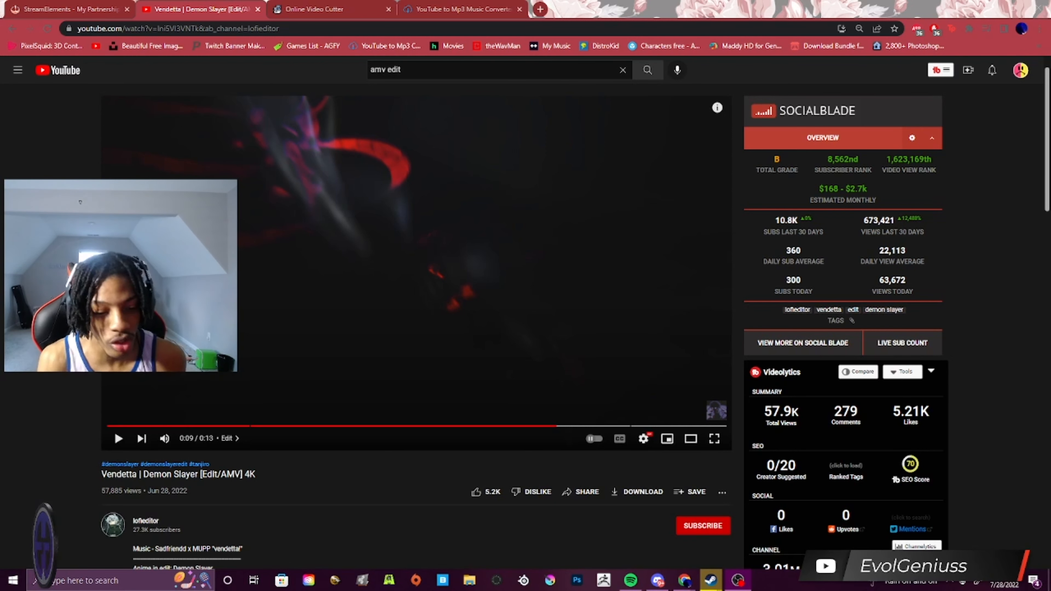
Preview the opening of the Vendetta Demon Slayer edit by playing it from the beginning
{"action": "scroll", "coordinate": [165, 442], "scroll_direction": "down", "scroll_amount": 3}
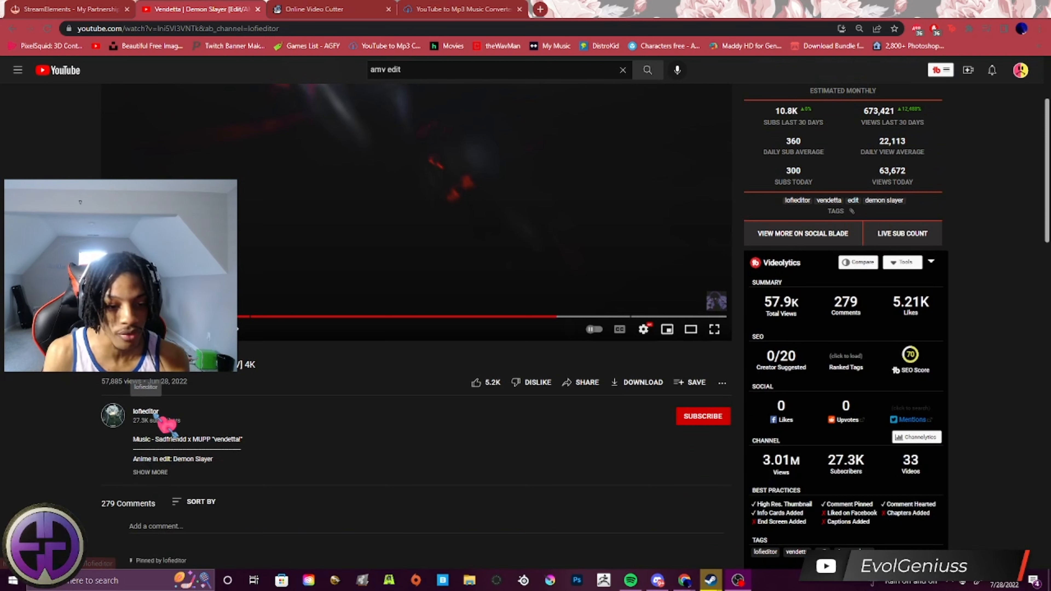
{"action": "scroll", "coordinate": [166, 426], "scroll_direction": "up", "scroll_amount": 2}
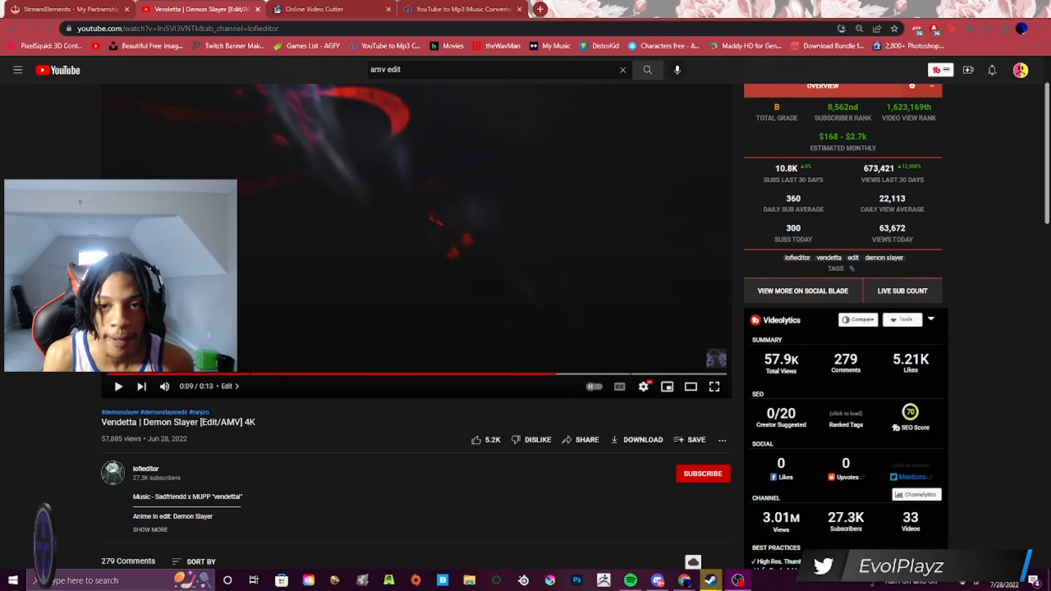
{"action": "scroll", "coordinate": [142, 384], "scroll_direction": "up", "scroll_amount": 2}
{"action": "left_click", "coordinate": [117, 426]}
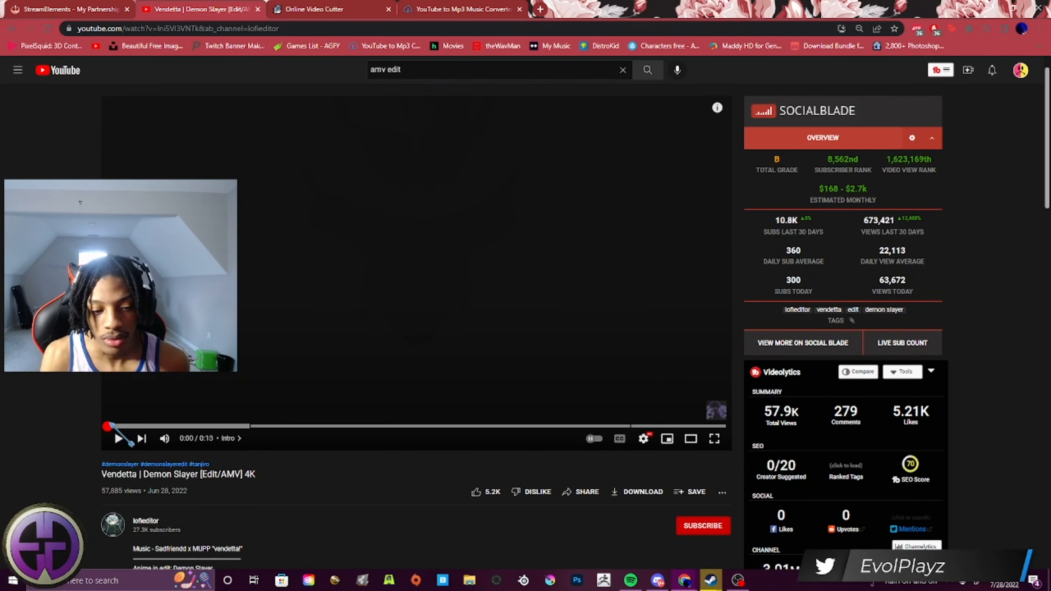
{"action": "left_click", "coordinate": [207, 302]}
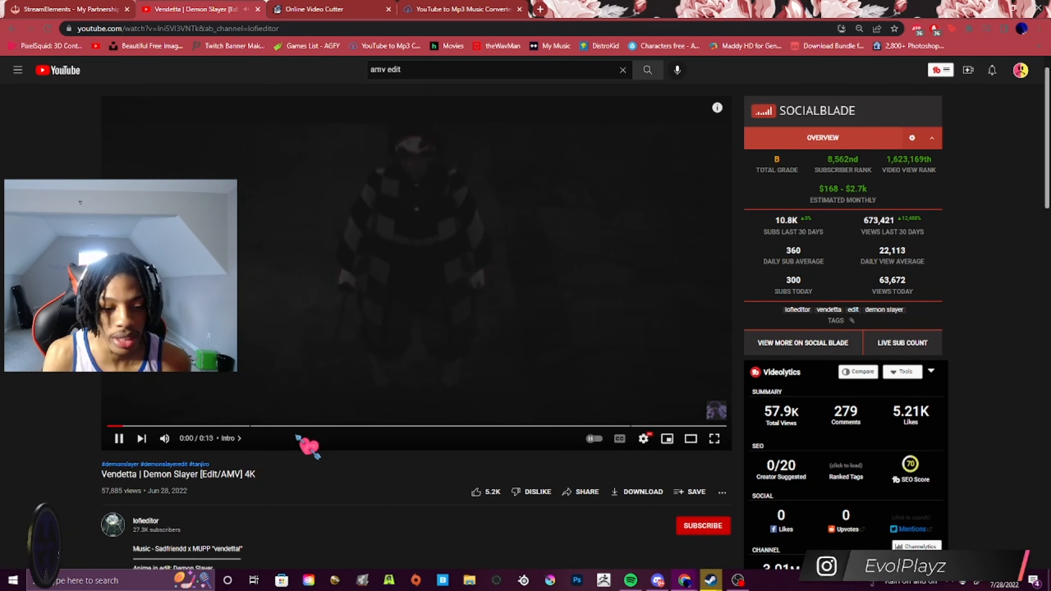
{"action": "left_click", "coordinate": [287, 363]}
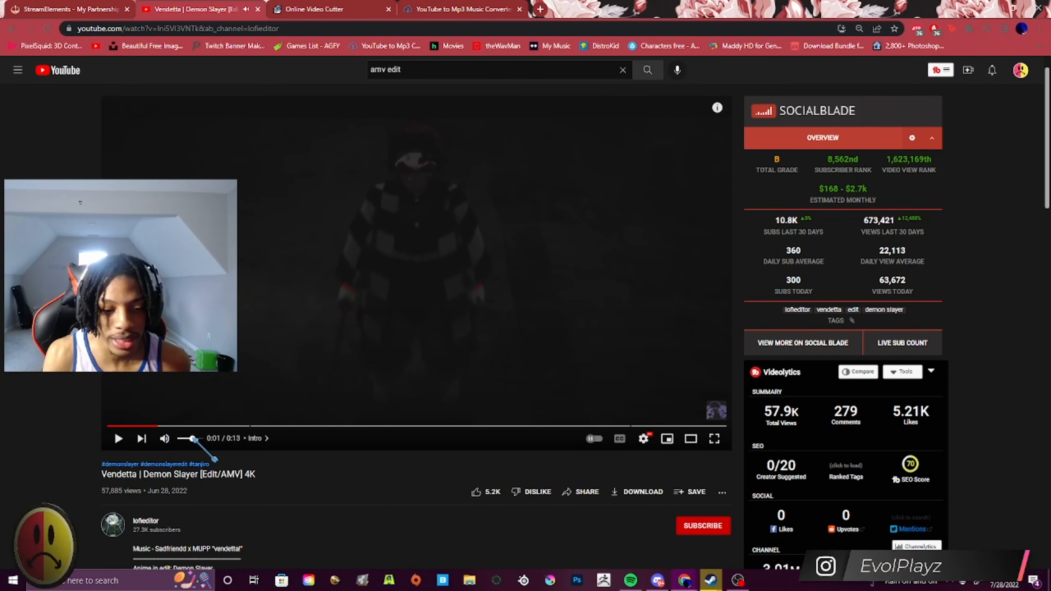
{"action": "left_click", "coordinate": [223, 375]}
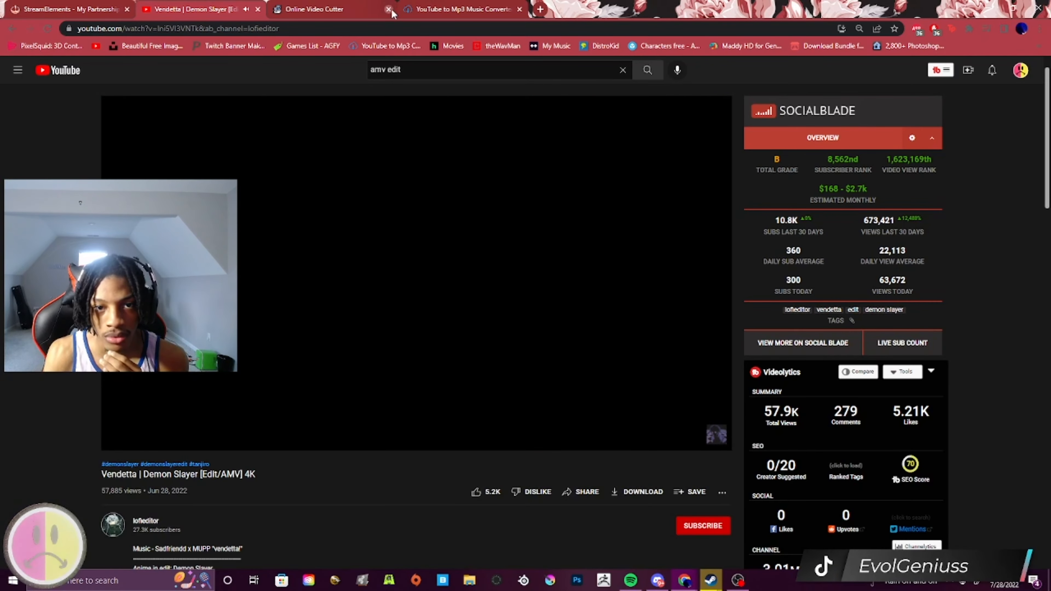
Close the Online Video Cutter and YouTube to Mp3 converter tabs and replay the video's intro
{"action": "left_click", "coordinate": [389, 9]}
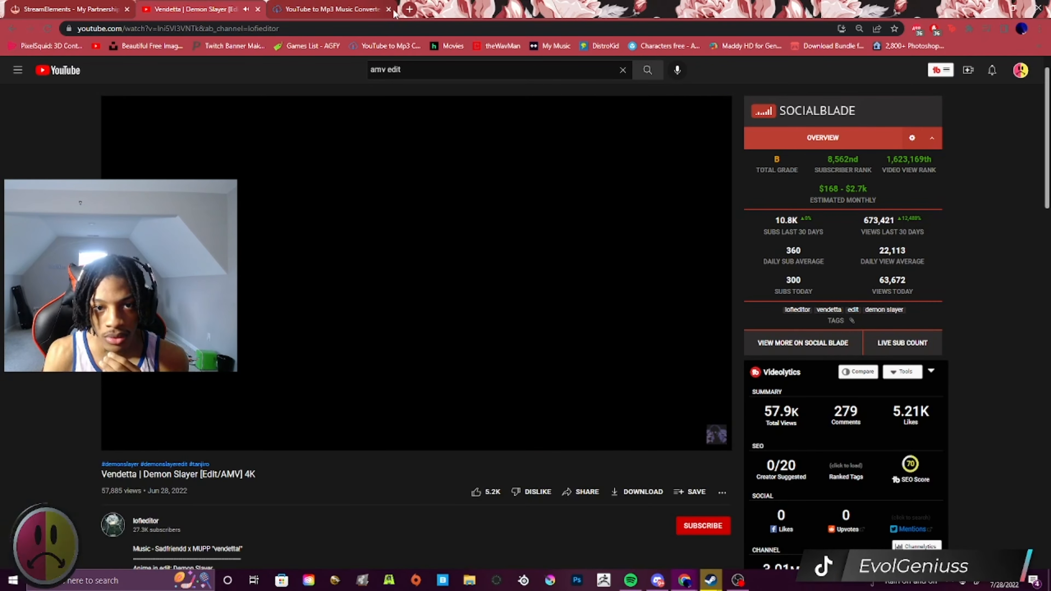
{"action": "left_click", "coordinate": [389, 9]}
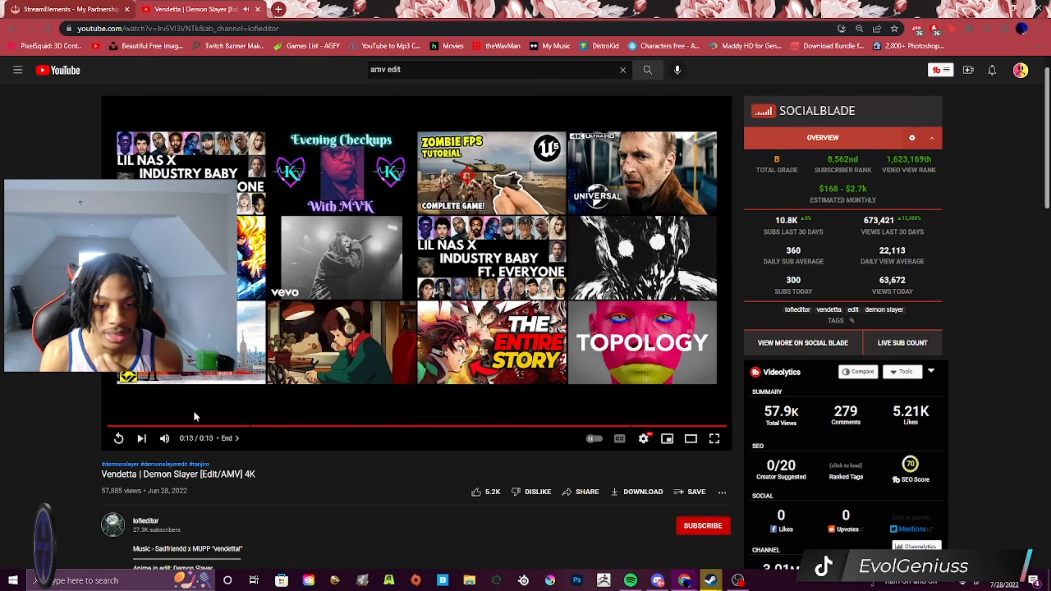
{"action": "left_click_drag", "start_coordinate": [164, 426], "coordinate": [116, 425]}
{"action": "left_click", "coordinate": [119, 438]}
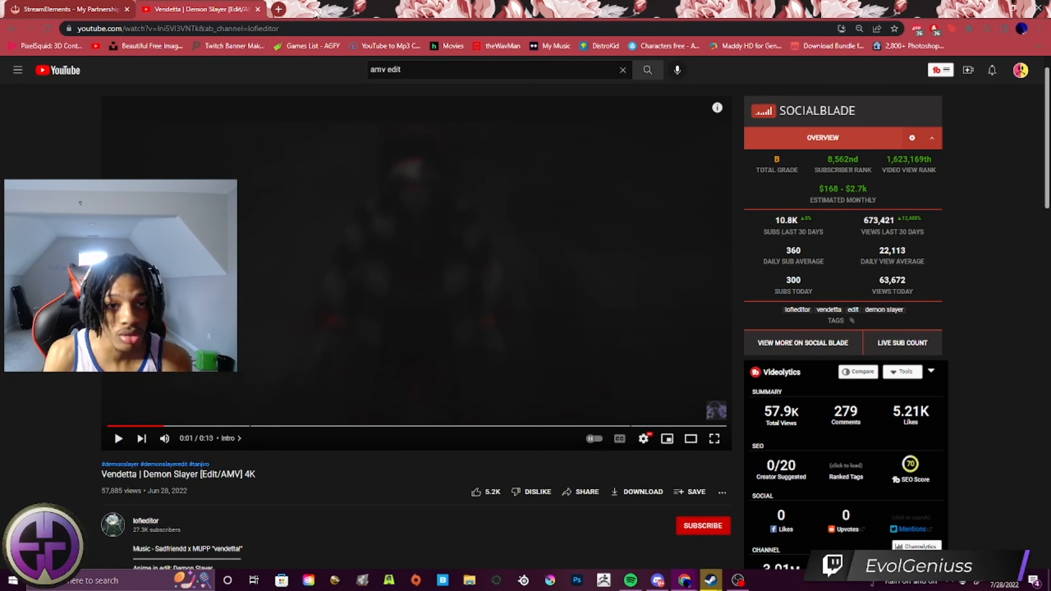
Open the YTMP3 converter in a new tab and copy the Vendetta Demon Slayer video's web address
{"action": "left_click", "coordinate": [278, 9]}
{"action": "type", "text": "yt"}
{"action": "key", "text": "Return"}
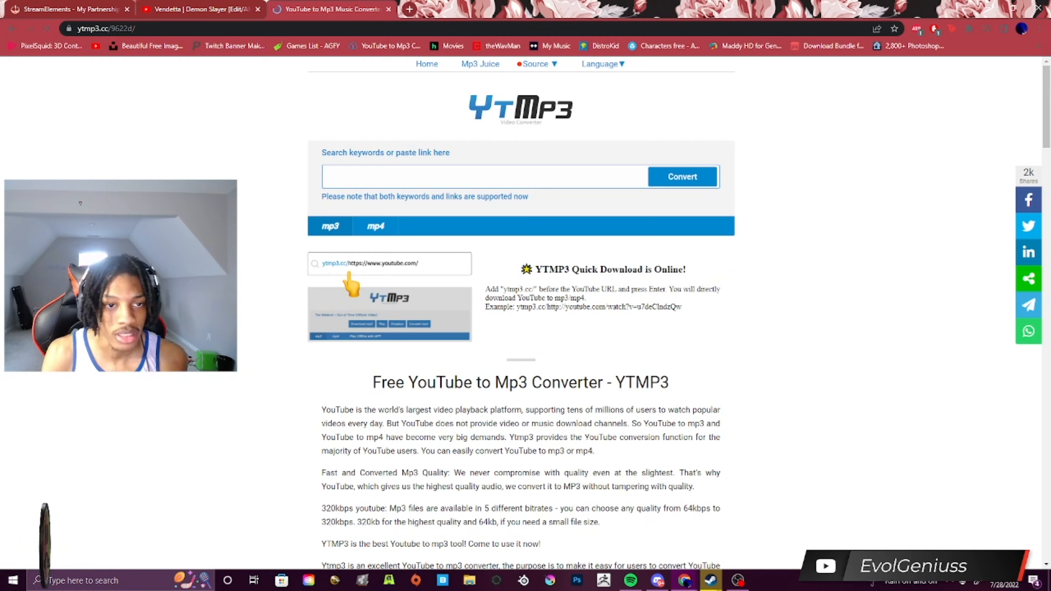
{"action": "left_click", "coordinate": [199, 9]}
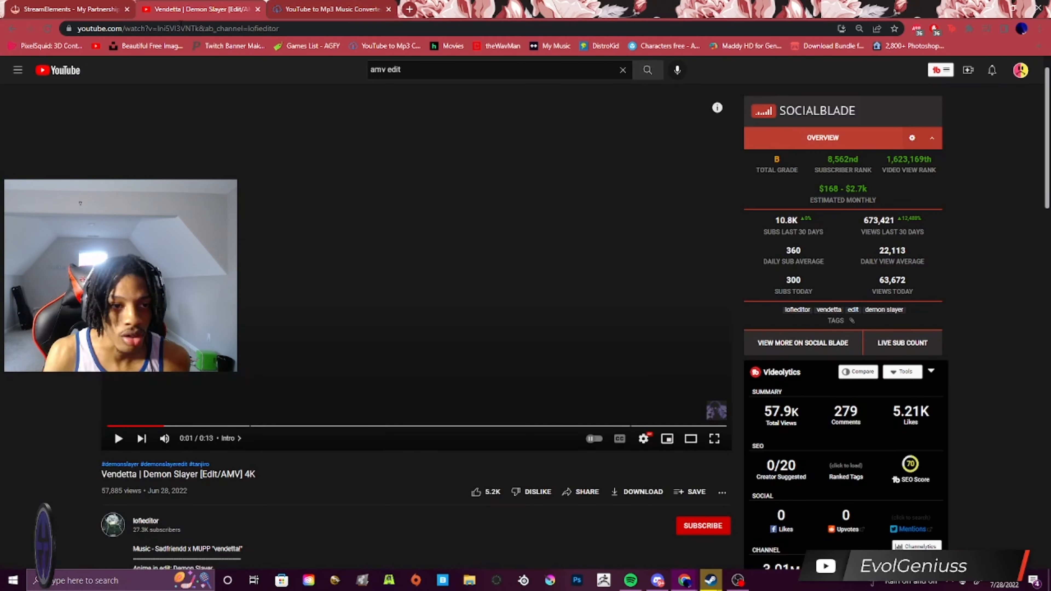
{"action": "left_click", "coordinate": [207, 29]}
{"action": "right_click", "coordinate": [207, 28]}
{"action": "left_click", "coordinate": [269, 87]}
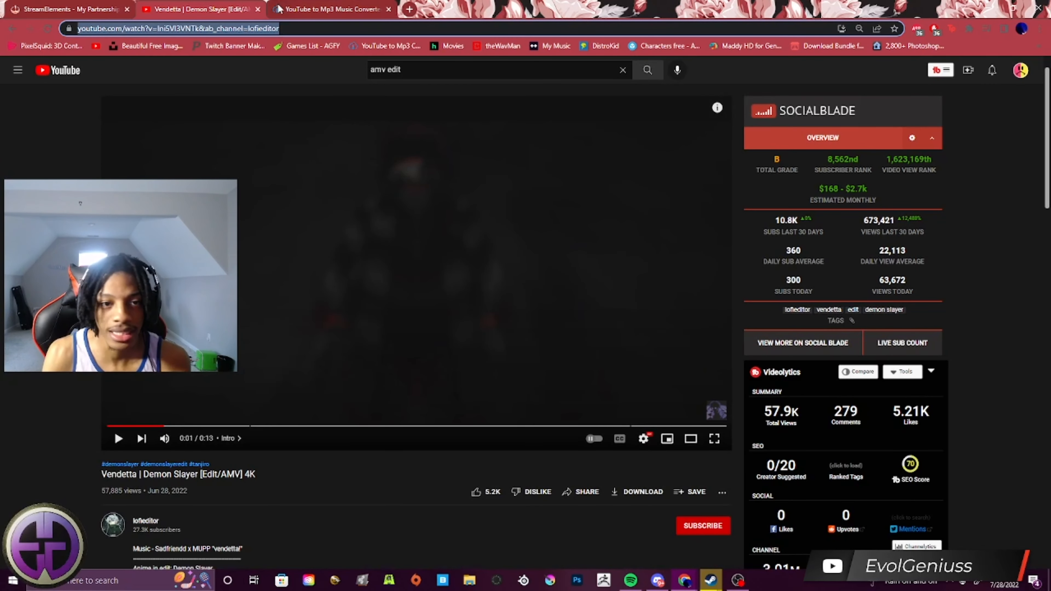
Convert the copied video link to mp4 on YTMP3 and save the file in the Videos folder
{"action": "left_click", "coordinate": [331, 10]}
{"action": "right_click", "coordinate": [510, 166]}
{"action": "left_click", "coordinate": [497, 176]}
{"action": "right_click", "coordinate": [476, 178]}
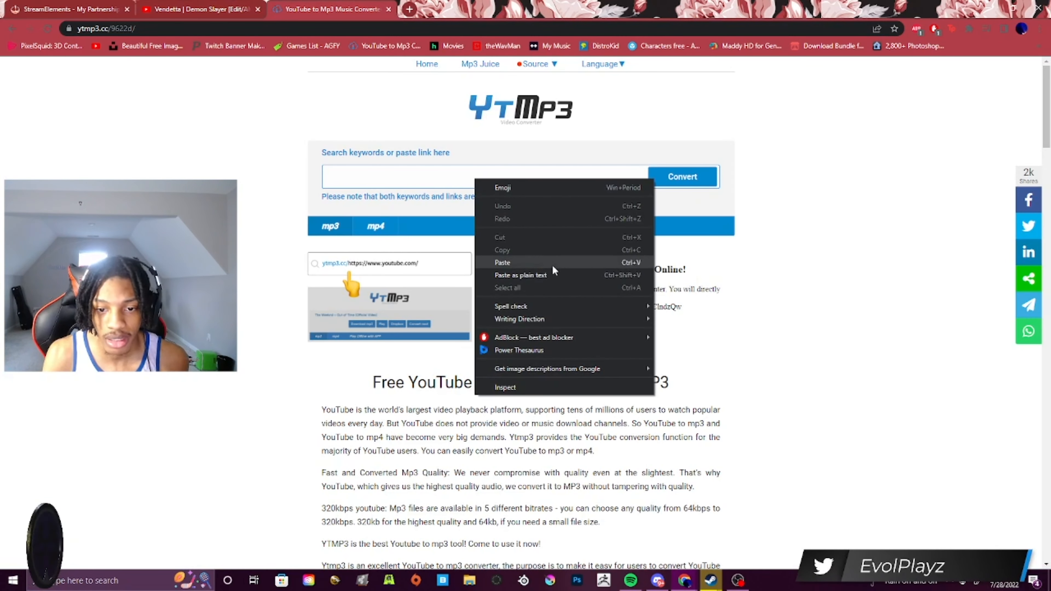
{"action": "left_click", "coordinate": [553, 261]}
{"action": "left_click", "coordinate": [385, 212]}
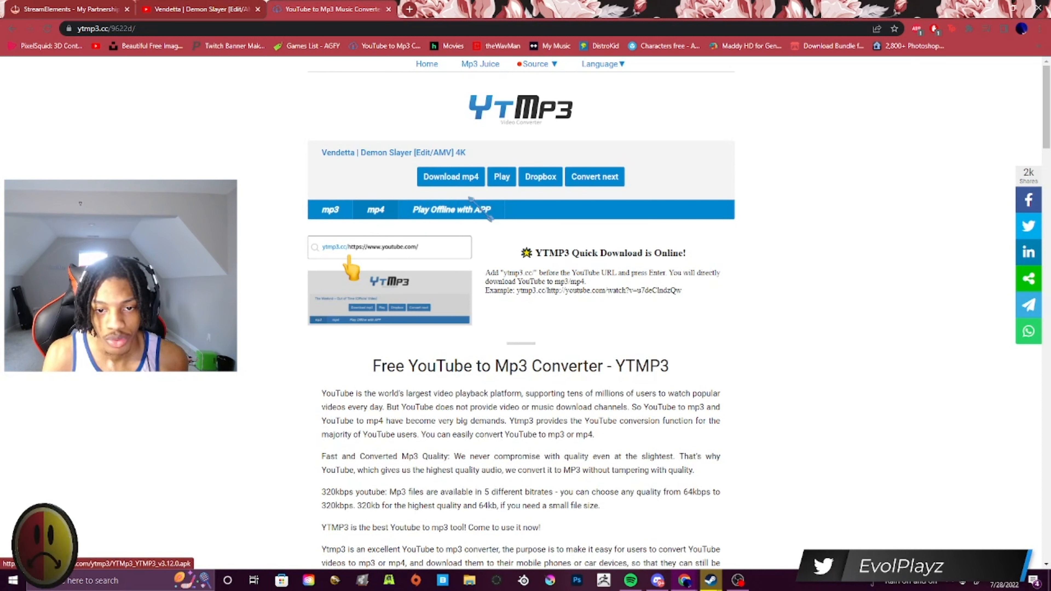
{"action": "left_click", "coordinate": [466, 185]}
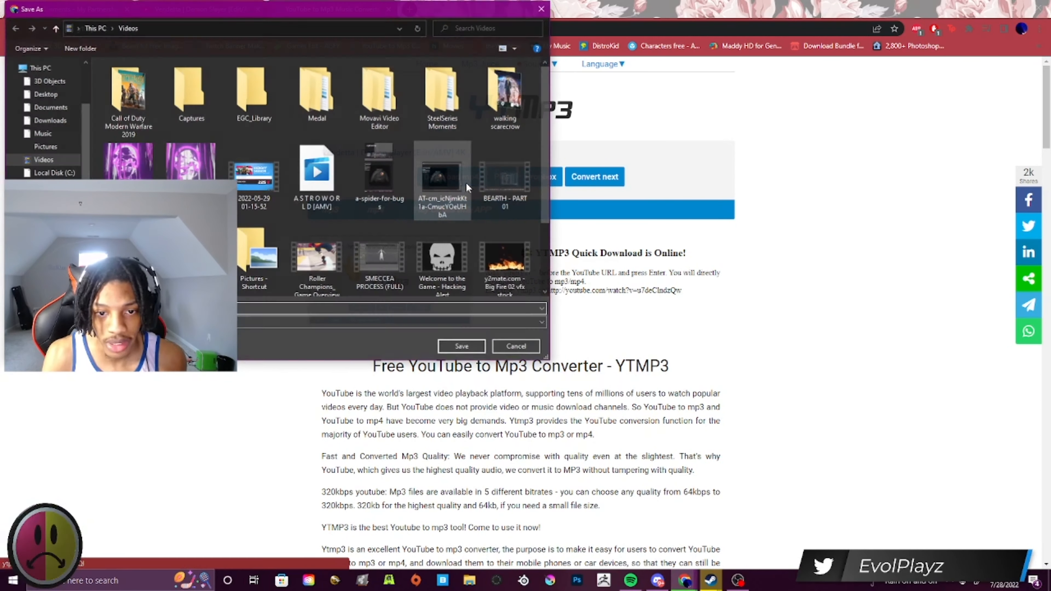
{"action": "left_click", "coordinate": [462, 347]}
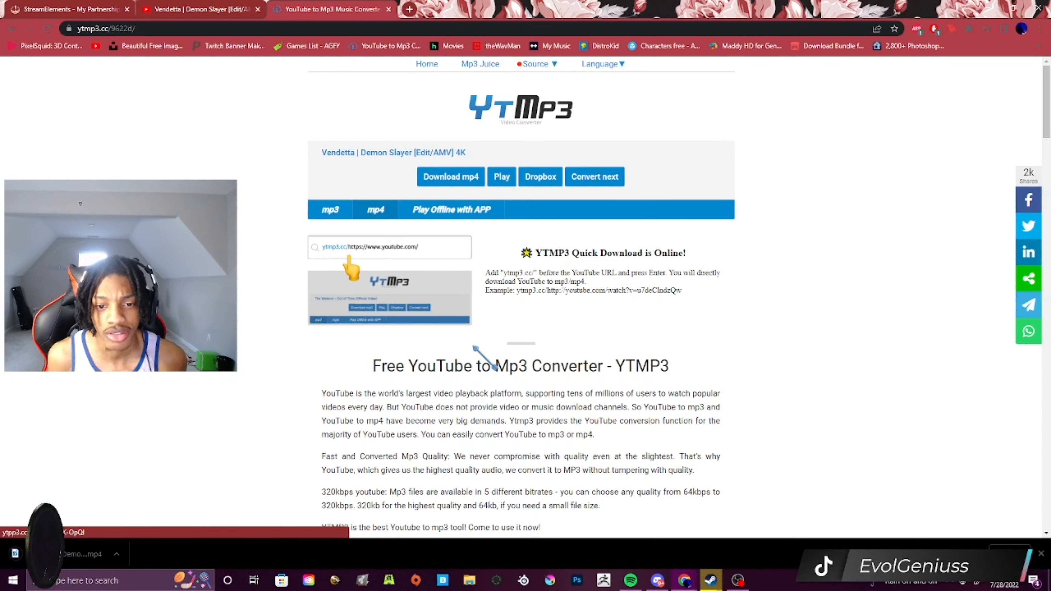
Play the downloaded Vendetta mp4 briefly to check it, and close the player
{"action": "left_click", "coordinate": [50, 554]}
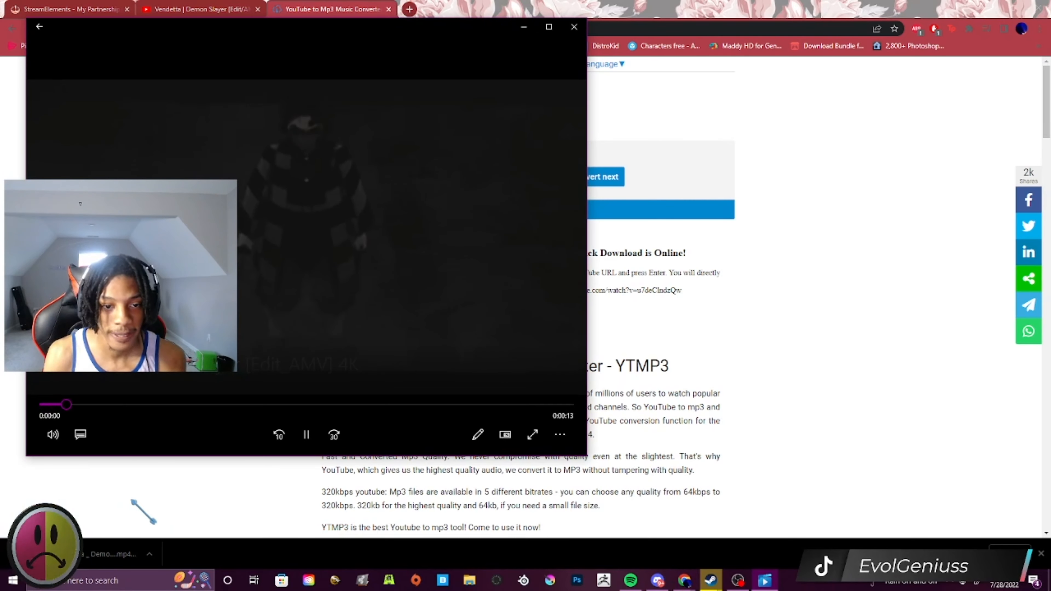
{"action": "left_click", "coordinate": [306, 435]}
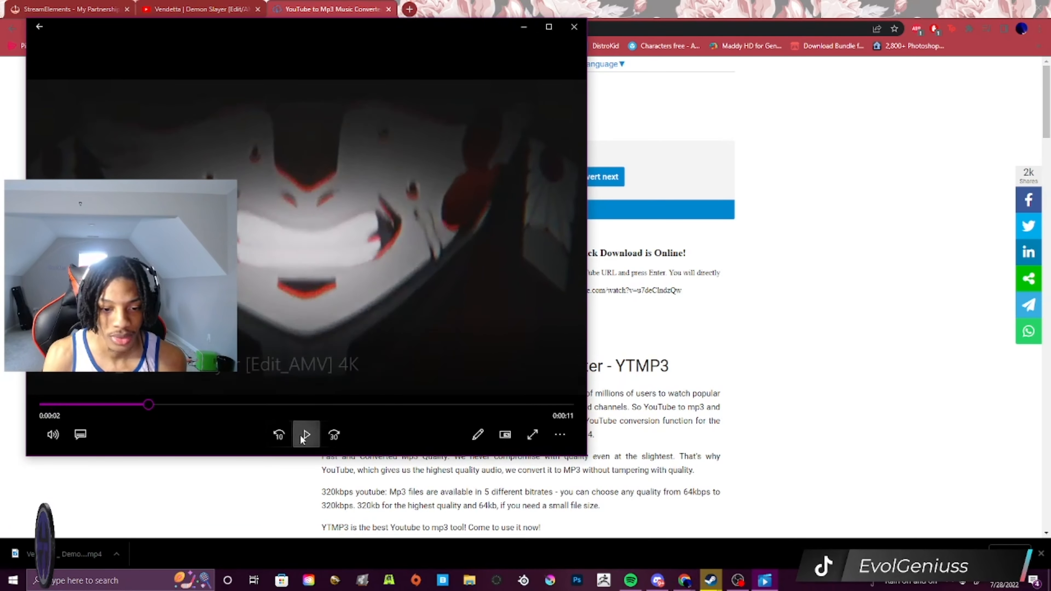
{"action": "left_click", "coordinate": [576, 31]}
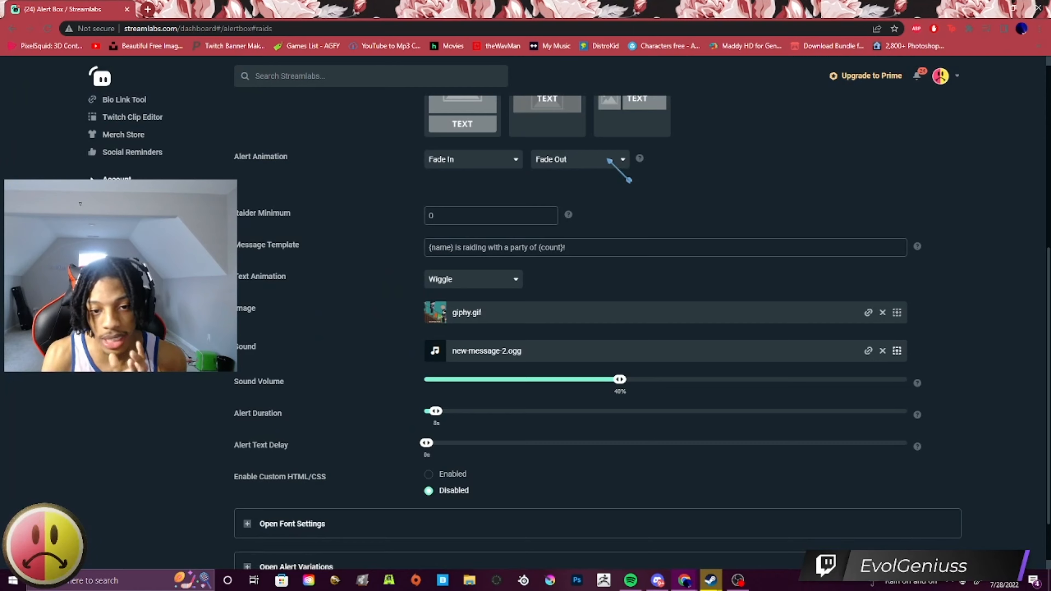
Remove the sound new-message-2.ogg and the image giphy.gif from the raid alert in the Streamlabs Alert Box
{"action": "scroll", "coordinate": [609, 161], "scroll_direction": "up", "scroll_amount": 5}
{"action": "scroll", "coordinate": [610, 174], "scroll_direction": "down", "scroll_amount": 1}
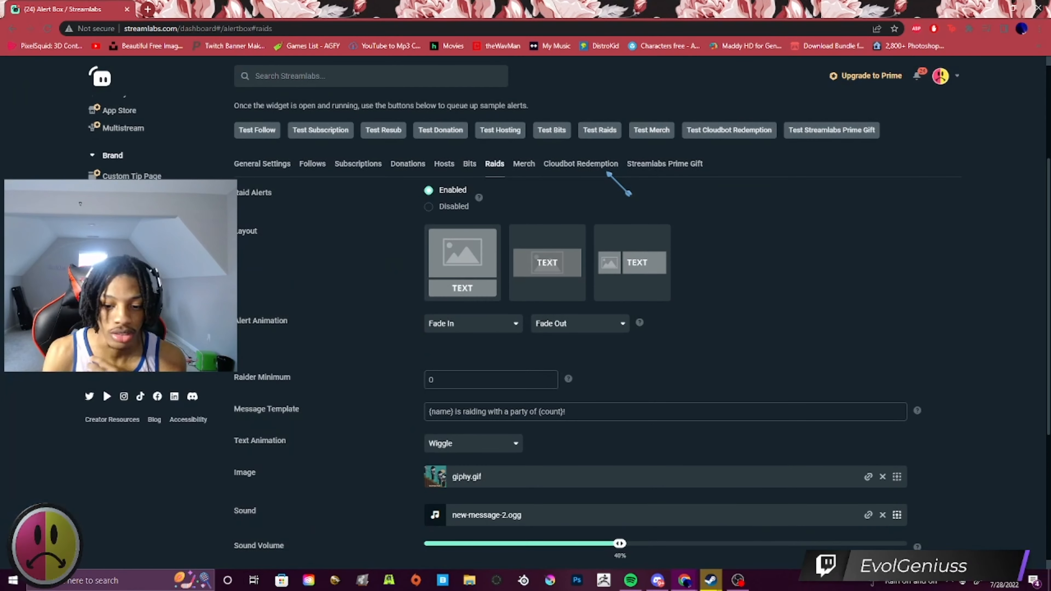
{"action": "scroll", "coordinate": [619, 186], "scroll_direction": "down", "scroll_amount": 1}
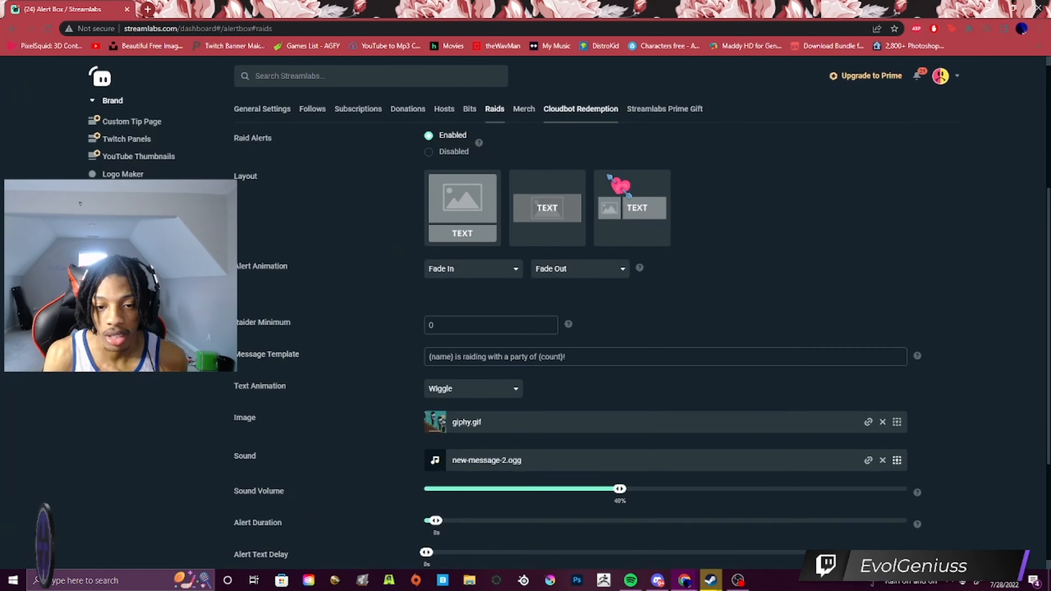
{"action": "scroll", "coordinate": [608, 177], "scroll_direction": "up", "scroll_amount": 5}
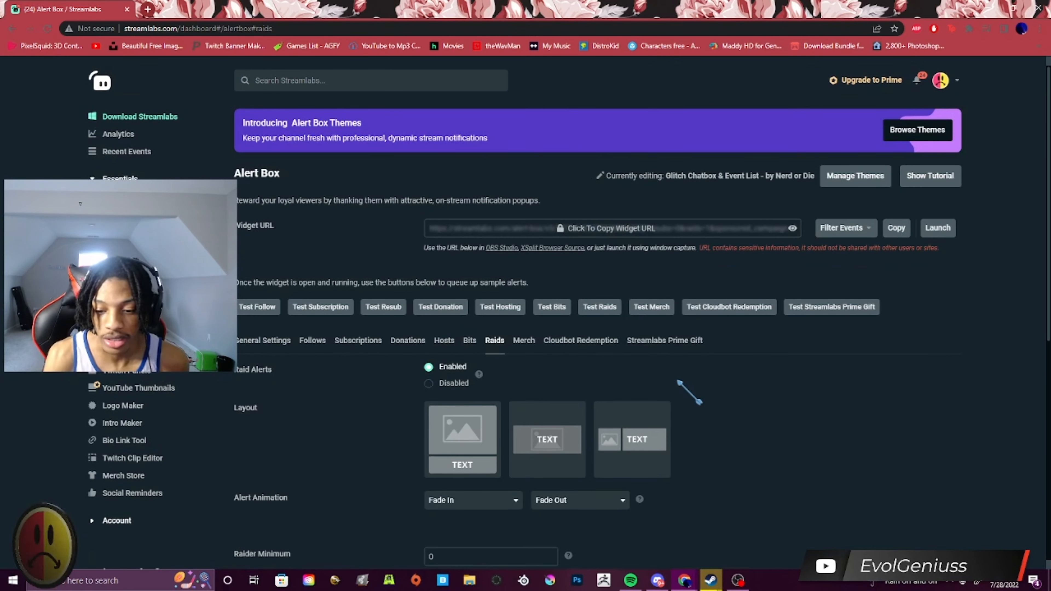
{"action": "scroll", "coordinate": [671, 447], "scroll_direction": "down", "scroll_amount": 3}
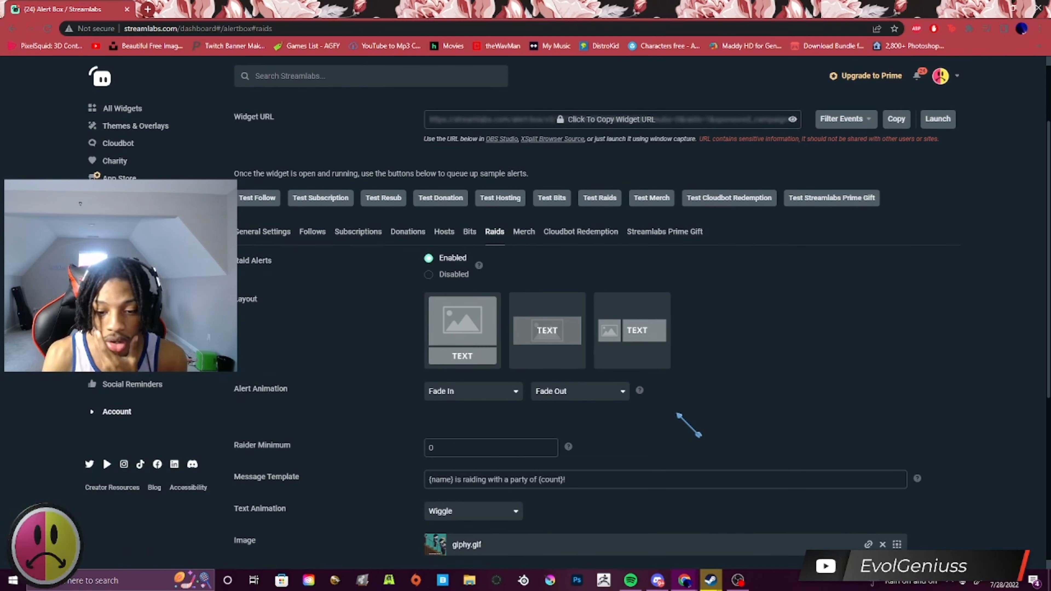
{"action": "scroll", "coordinate": [683, 414], "scroll_direction": "down", "scroll_amount": 1}
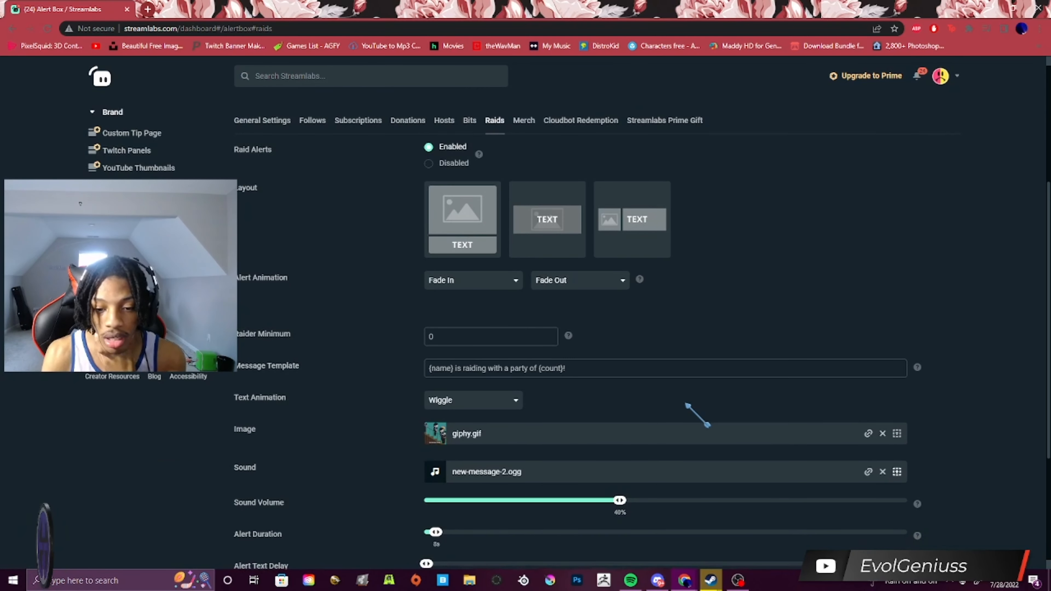
{"action": "scroll", "coordinate": [694, 413], "scroll_direction": "down", "scroll_amount": 1}
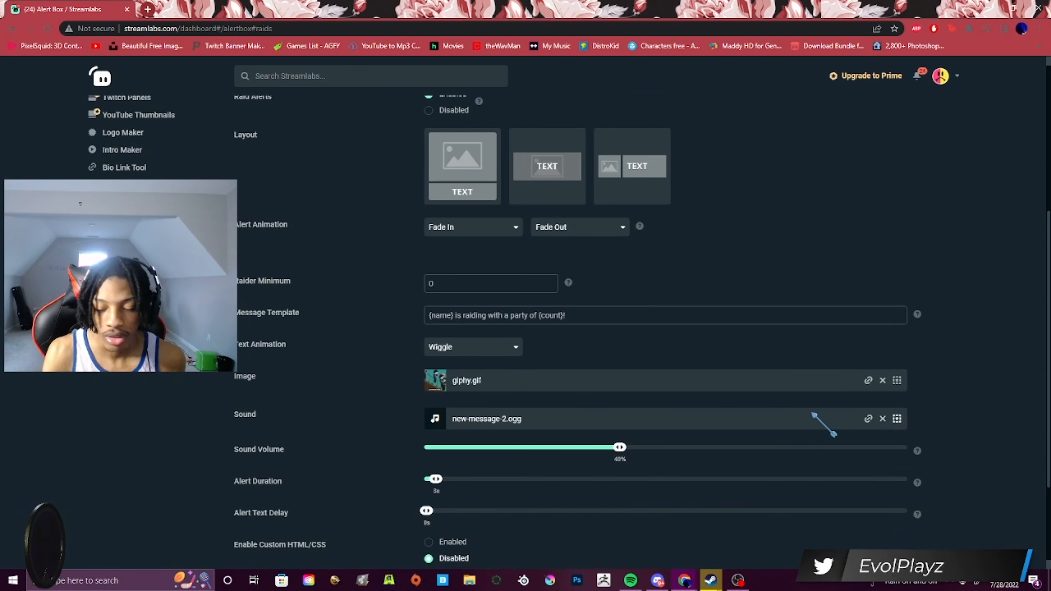
{"action": "left_click", "coordinate": [883, 418]}
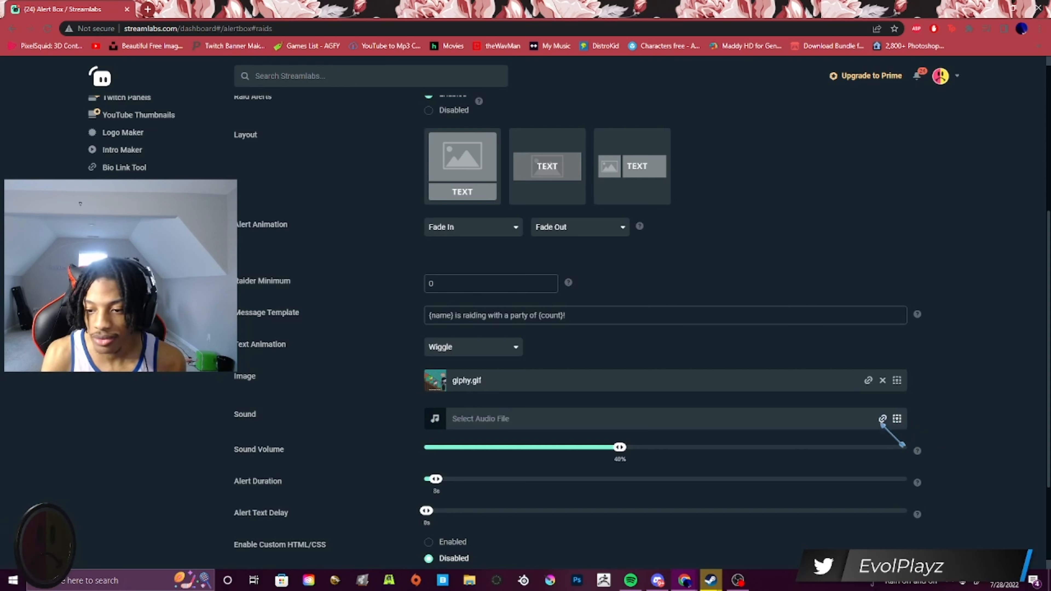
{"action": "left_click", "coordinate": [883, 380]}
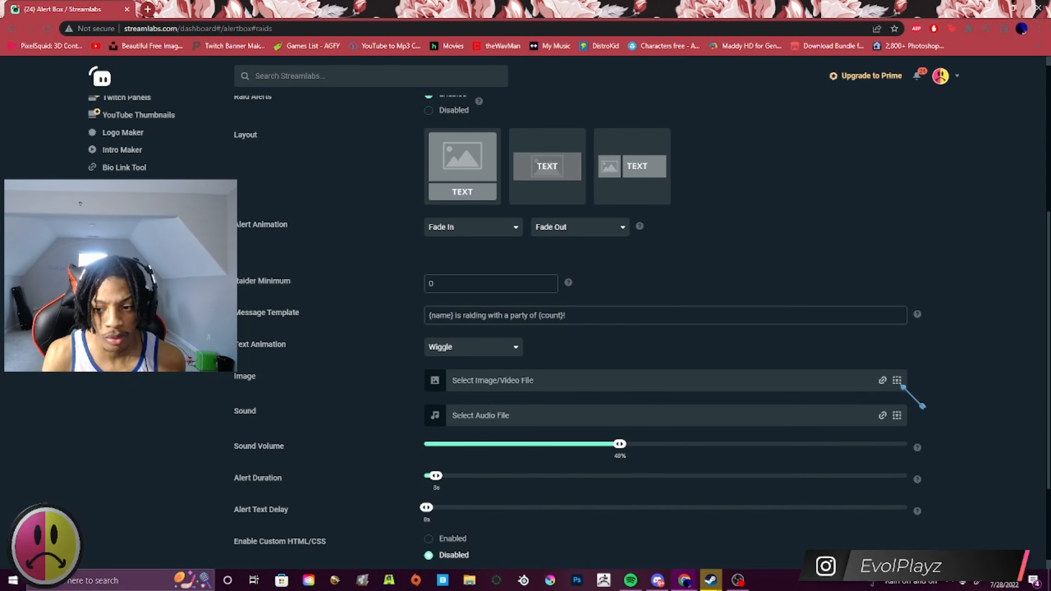
Upload the Vendetta Demon Slayer mp4 to the images gallery and select it as the raid alert's image
{"action": "left_click", "coordinate": [897, 380]}
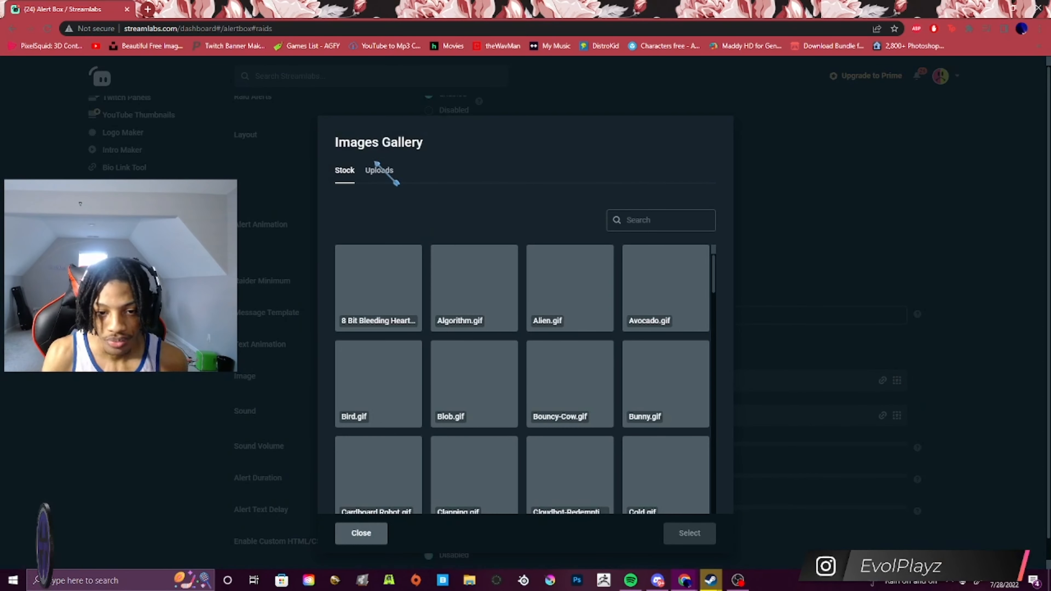
{"action": "left_click", "coordinate": [380, 170]}
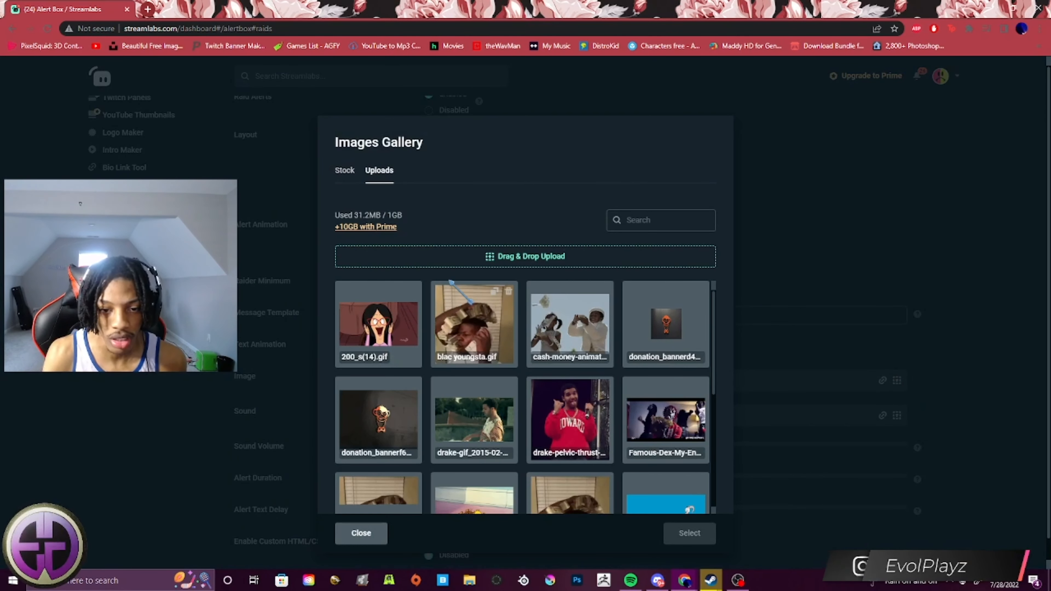
{"action": "left_click", "coordinate": [511, 257]}
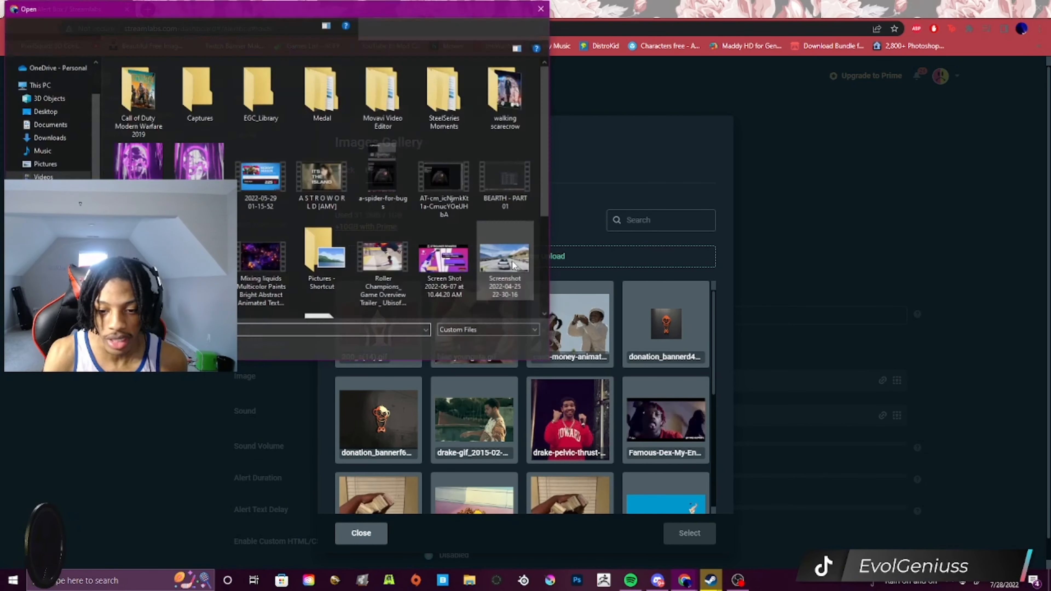
{"action": "left_click", "coordinate": [64, 74]}
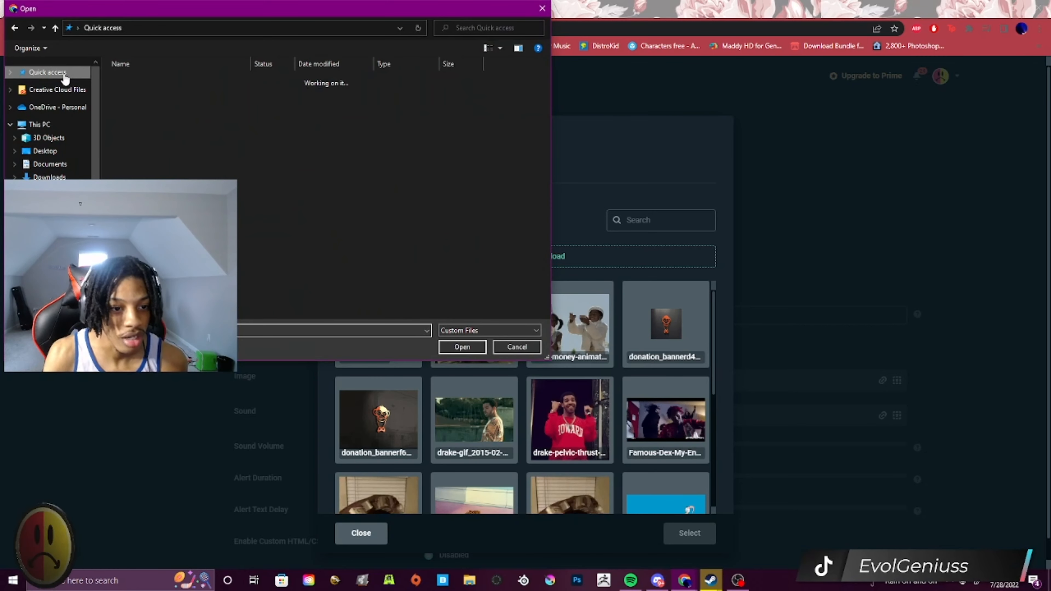
{"action": "double_click", "coordinate": [270, 284]}
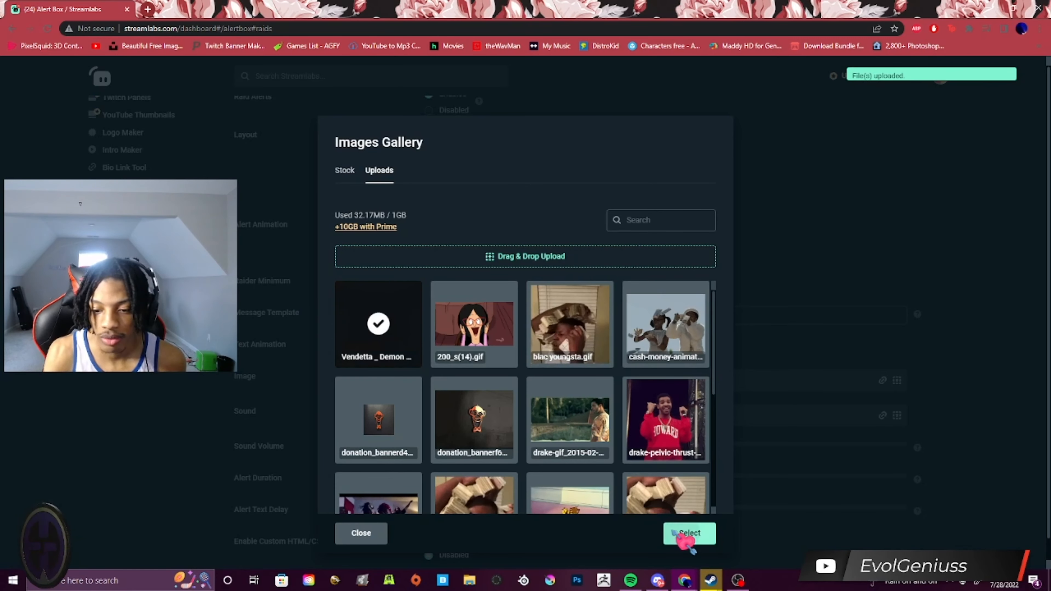
{"action": "left_click", "coordinate": [682, 534]}
Open the browser's list of downloaded files
{"action": "scroll", "coordinate": [720, 432], "scroll_direction": "up", "scroll_amount": 1}
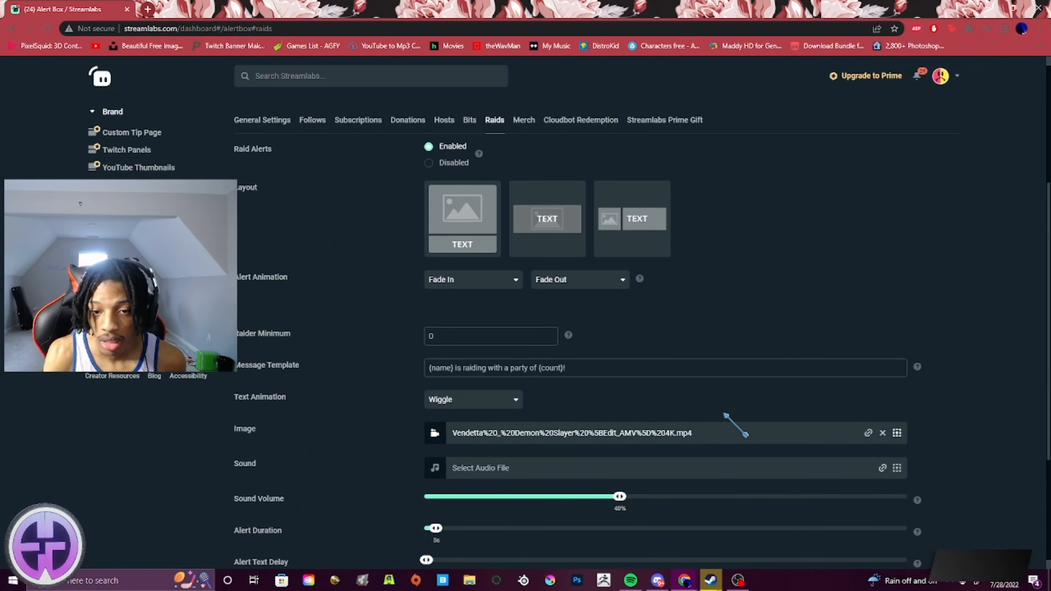
{"action": "left_click", "coordinate": [1039, 28]}
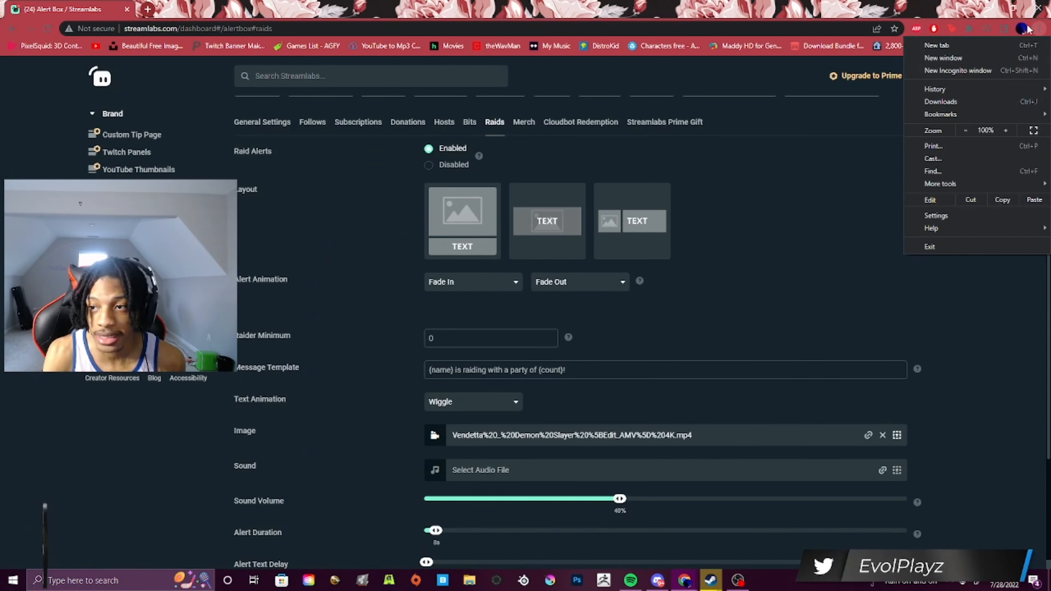
{"action": "left_click", "coordinate": [978, 95]}
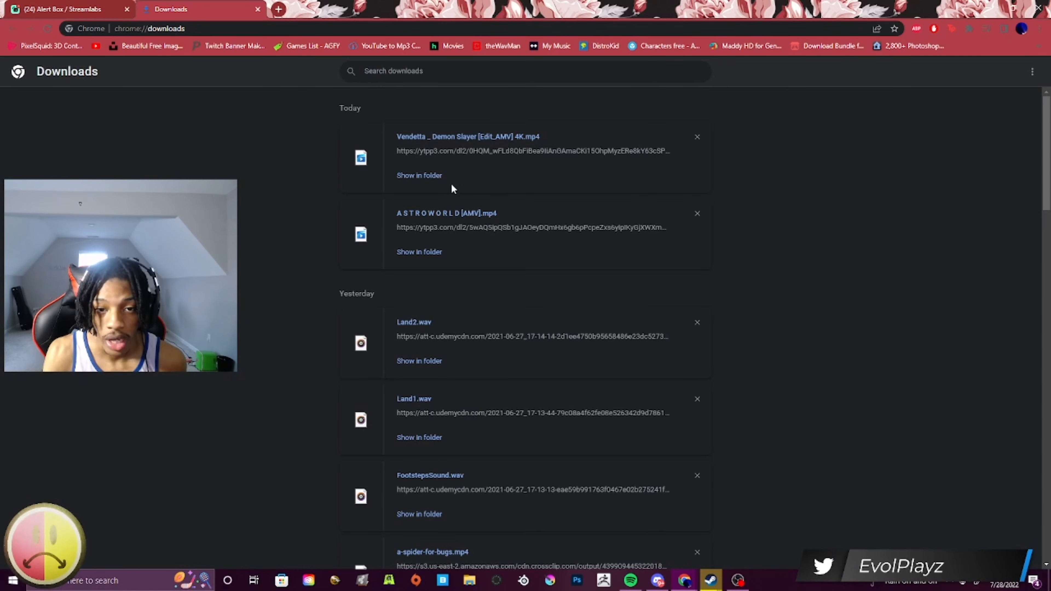
Locate the downloaded Vendetta mp4 in its folder, open it to check its length, and return to the Alert Box page
{"action": "left_click", "coordinate": [451, 183]}
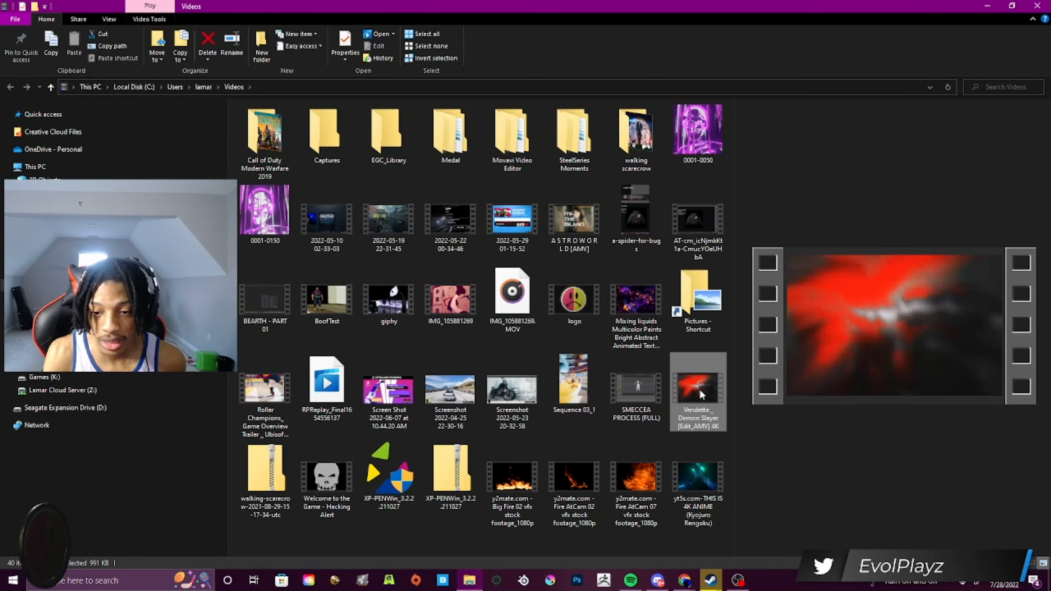
{"action": "double_click", "coordinate": [700, 390]}
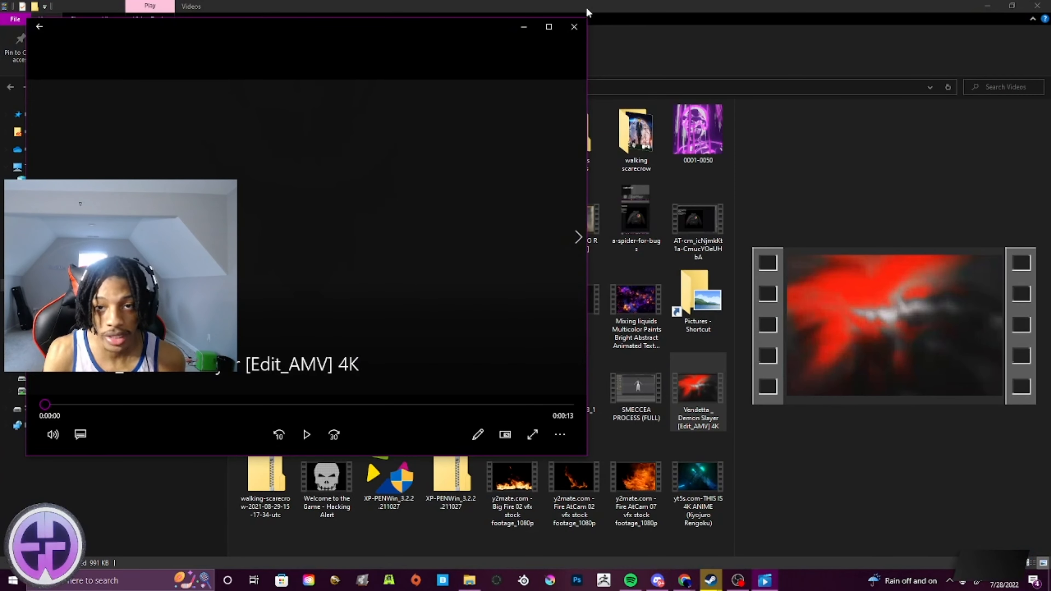
{"action": "left_click", "coordinate": [573, 27]}
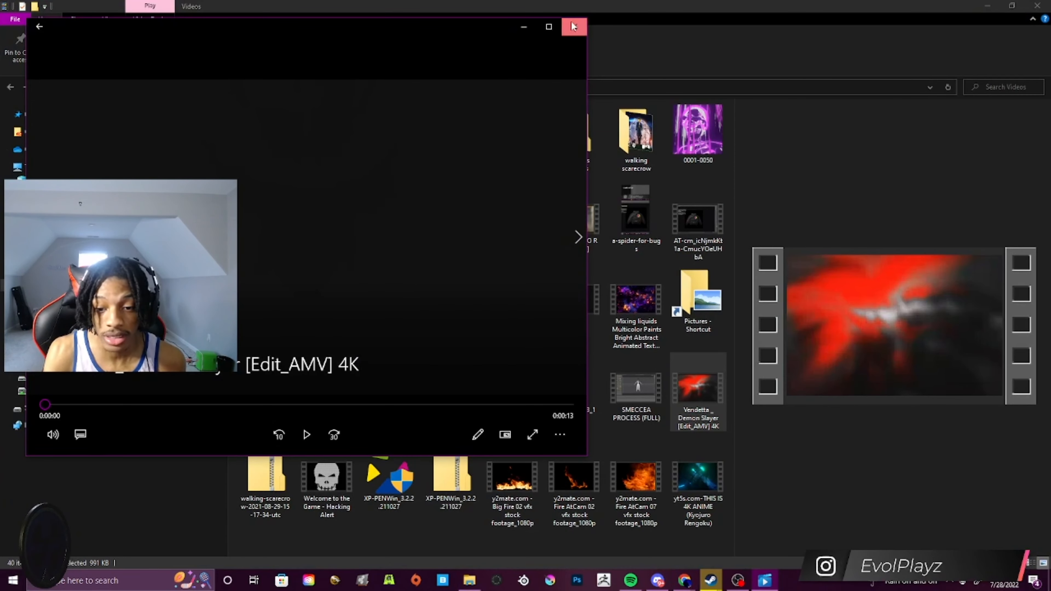
{"action": "left_click", "coordinate": [988, 7]}
{"action": "left_click", "coordinate": [85, 14]}
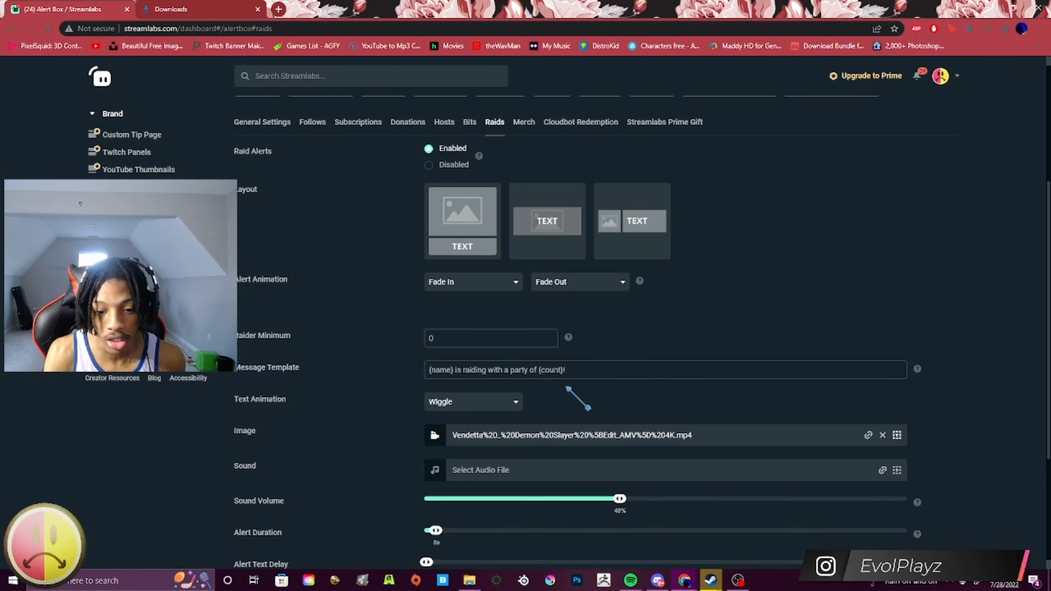
Set the raid alert's duration to 13 s and save the Alert Box settings
{"action": "scroll", "coordinate": [442, 478], "scroll_direction": "down", "scroll_amount": 1}
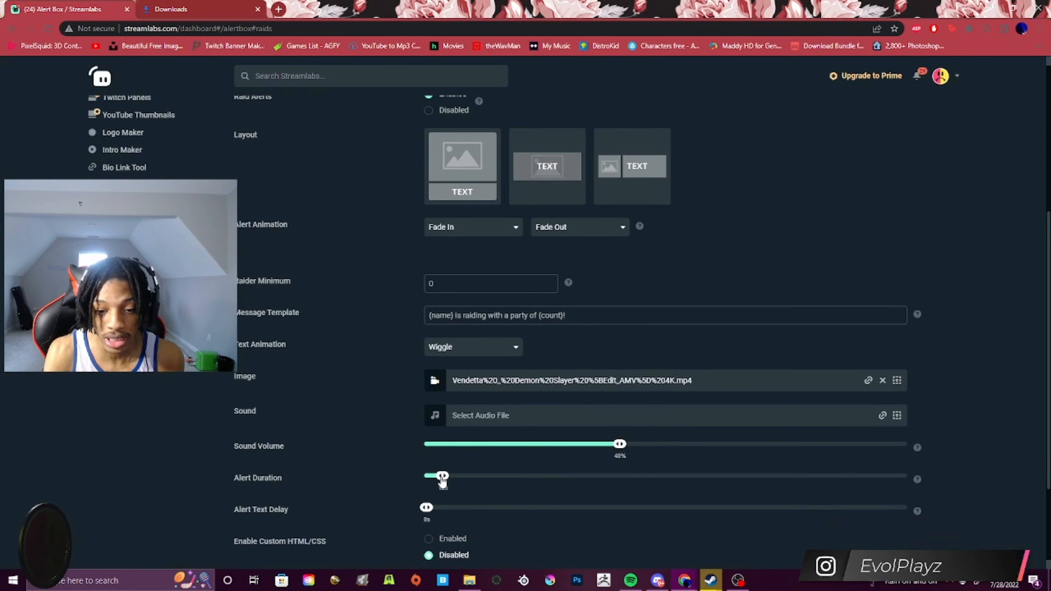
{"action": "scroll", "coordinate": [535, 454], "scroll_direction": "down", "scroll_amount": 2}
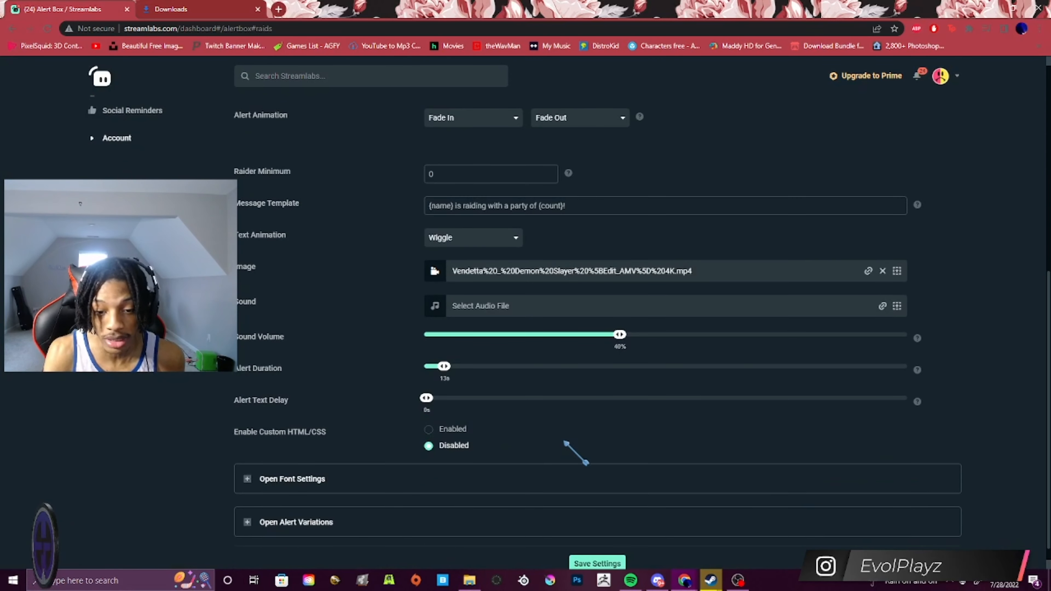
{"action": "left_click", "coordinate": [605, 569]}
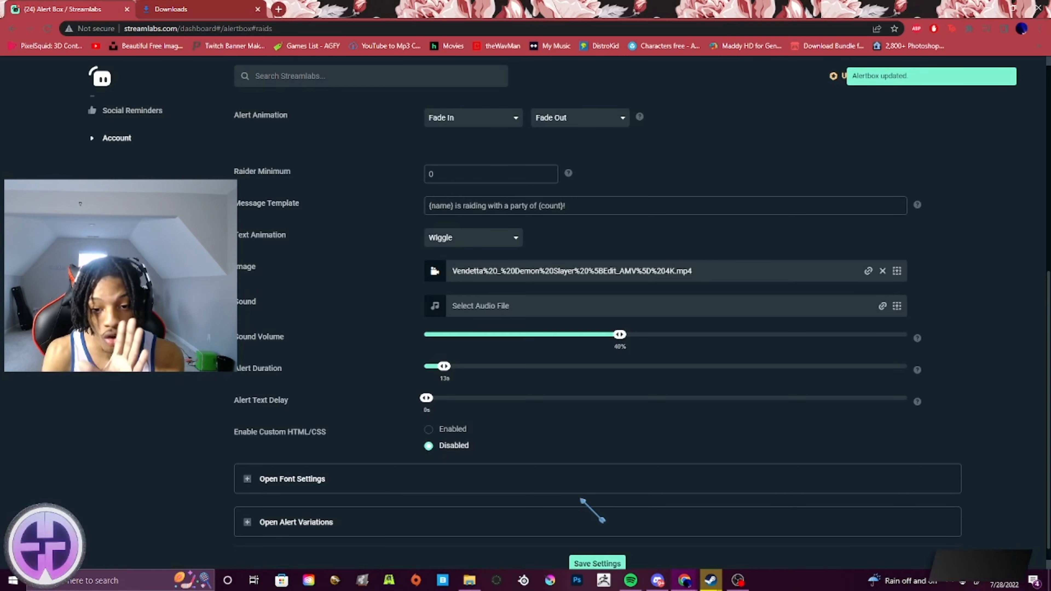
Filter the alert widget's events to Raids only and copy its widget URL, accepting the privacy notice
{"action": "scroll", "coordinate": [582, 500], "scroll_direction": "up", "scroll_amount": 2}
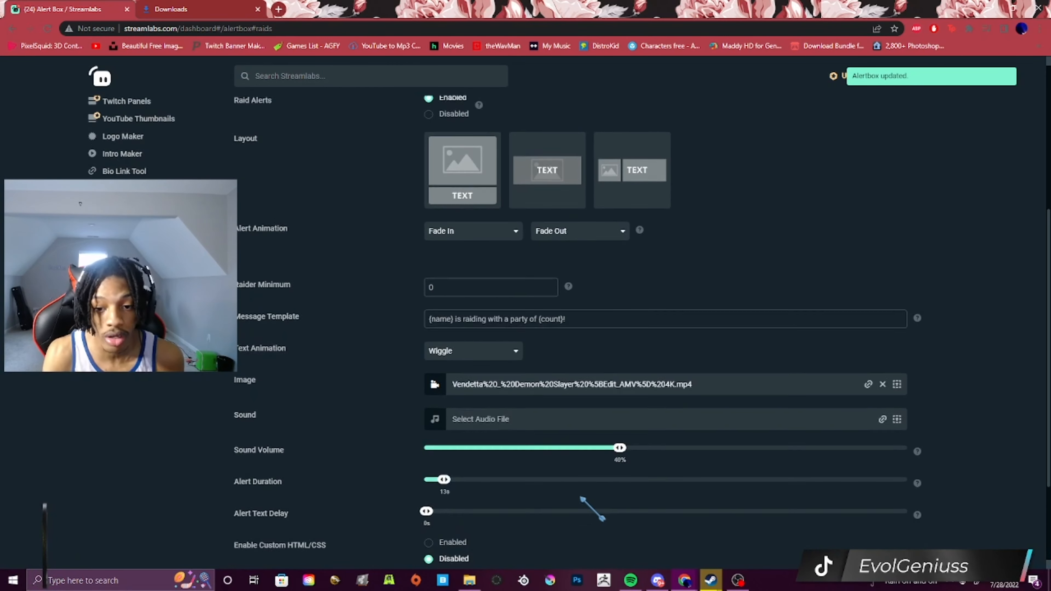
{"action": "scroll", "coordinate": [582, 500], "scroll_direction": "up", "scroll_amount": 1}
{"action": "scroll", "coordinate": [585, 497], "scroll_direction": "down", "scroll_amount": 2}
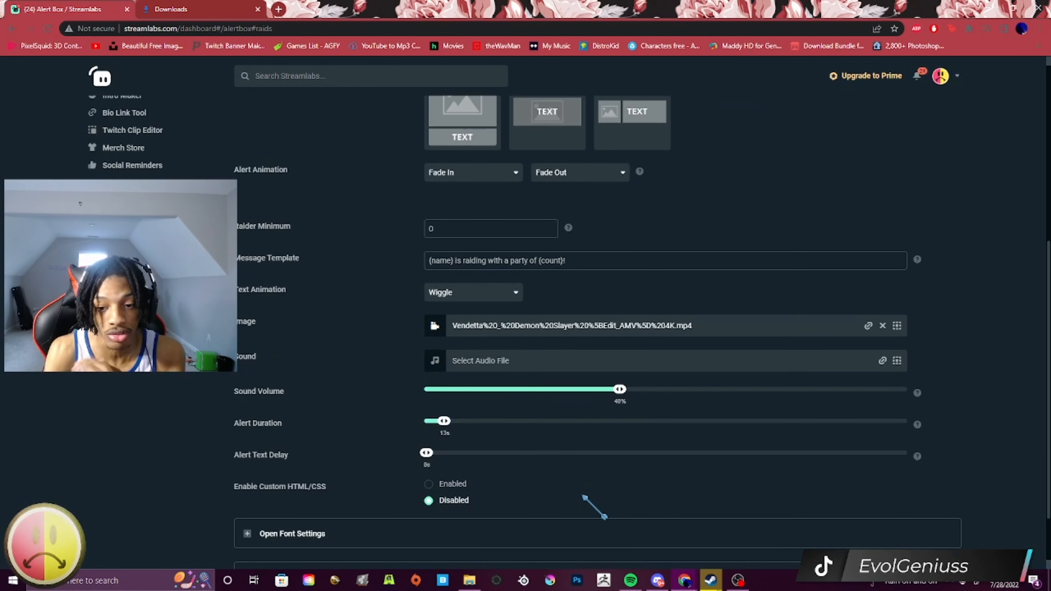
{"action": "scroll", "coordinate": [585, 497], "scroll_direction": "up", "scroll_amount": 6}
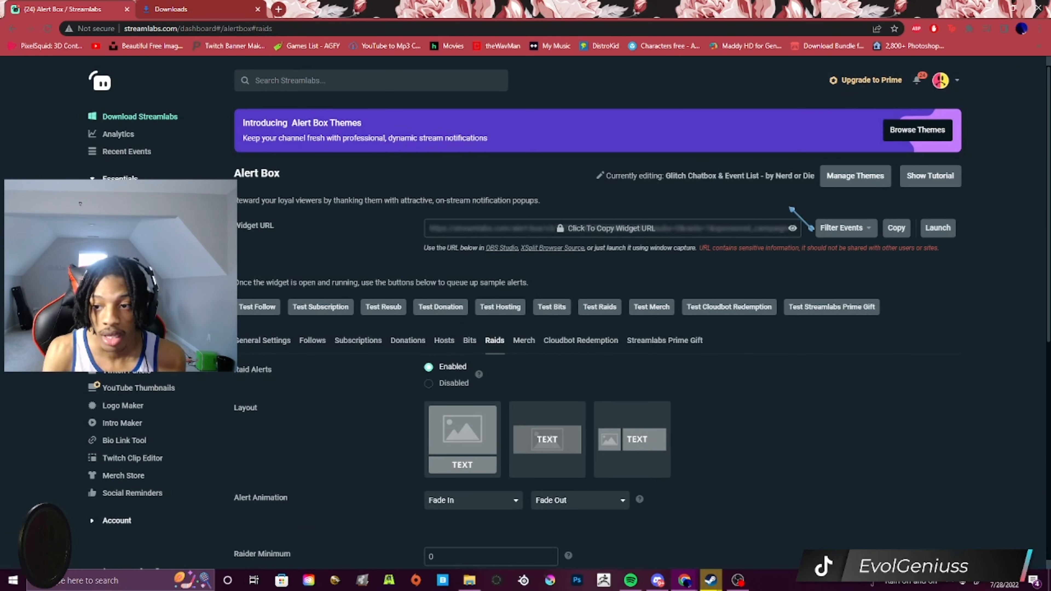
{"action": "left_click", "coordinate": [841, 227]}
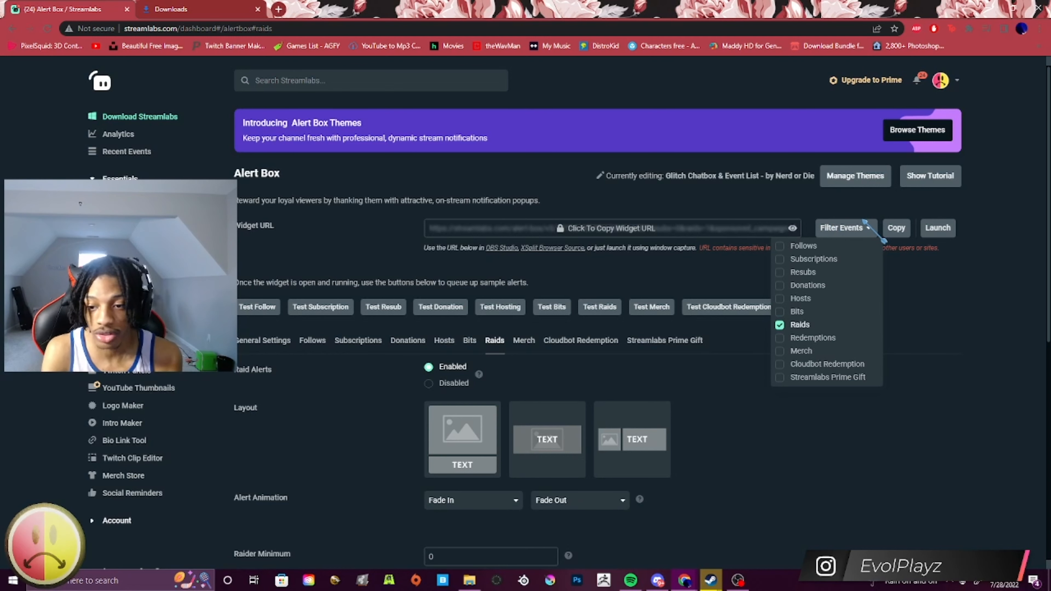
{"action": "left_click", "coordinate": [744, 234]}
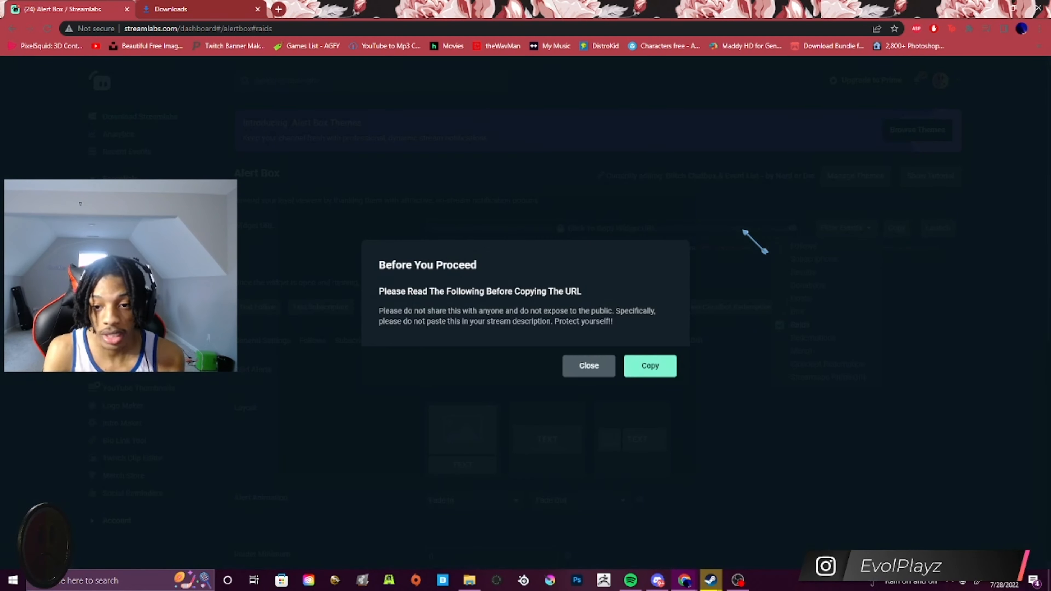
{"action": "left_click", "coordinate": [640, 371]}
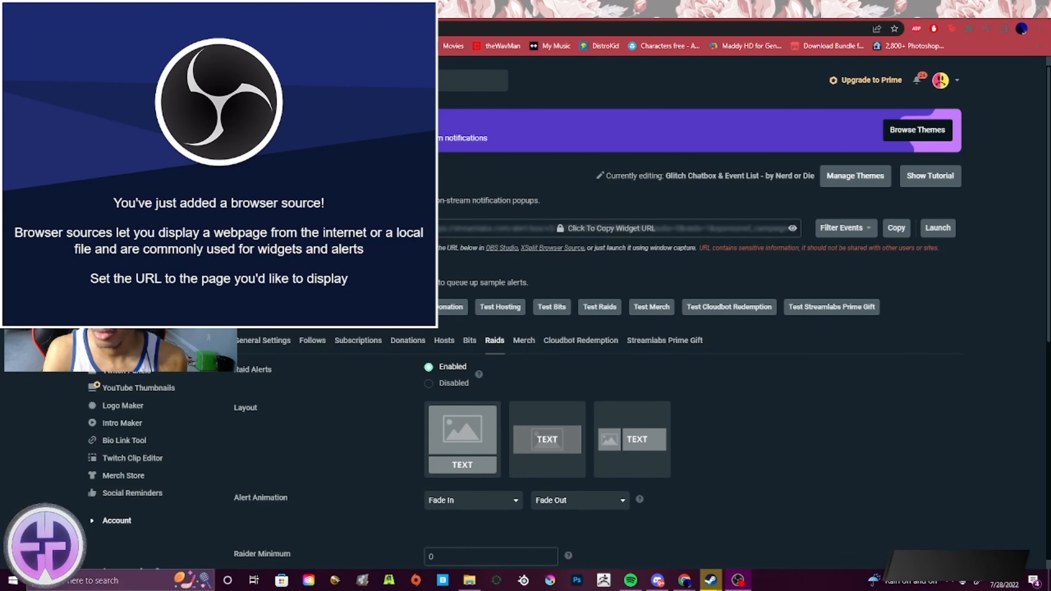
In OBS, replace the new Browser source's default URL with the copied Streamlabs widget URL
{"action": "left_click_drag", "start_coordinate": [757, 0], "coordinate": [634, 96]}
{"action": "left_click", "coordinate": [916, 90]}
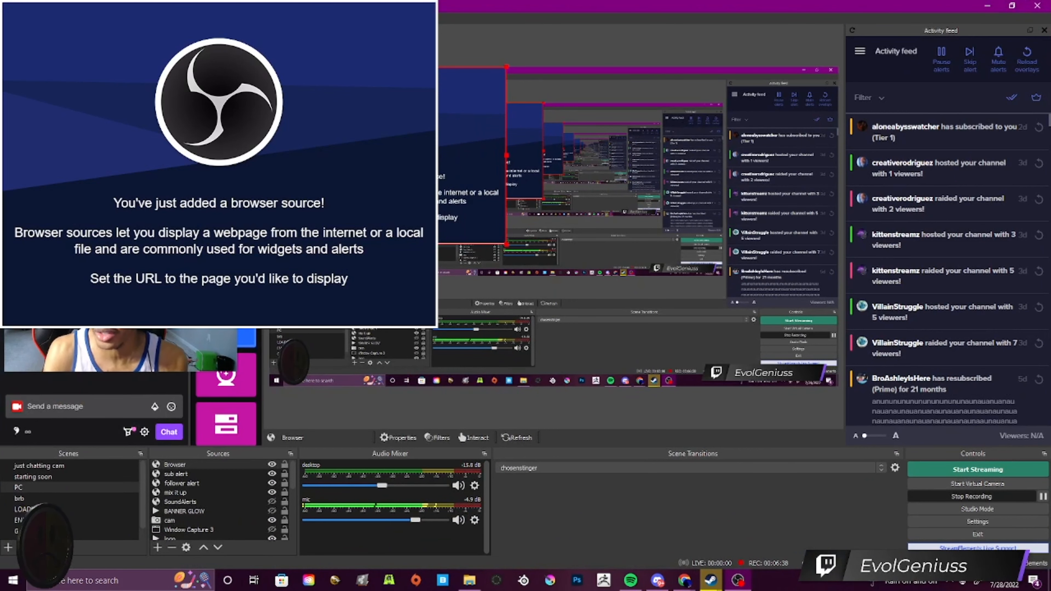
{"action": "left_click_drag", "start_coordinate": [736, 0], "coordinate": [708, 108]}
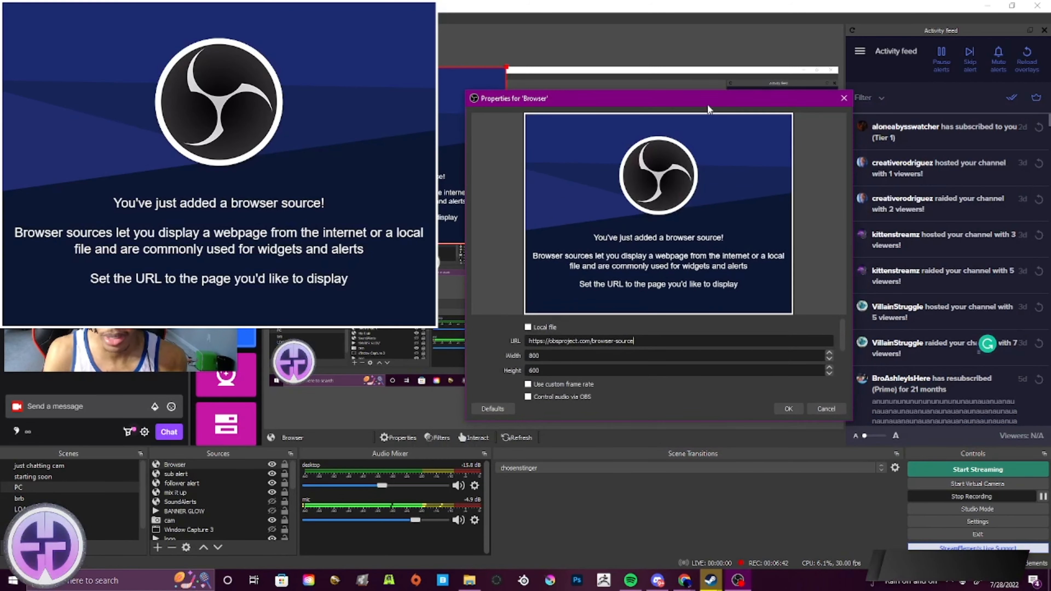
{"action": "left_click_drag", "start_coordinate": [634, 341], "coordinate": [535, 341]}
{"action": "key", "text": "ctrl+v"}
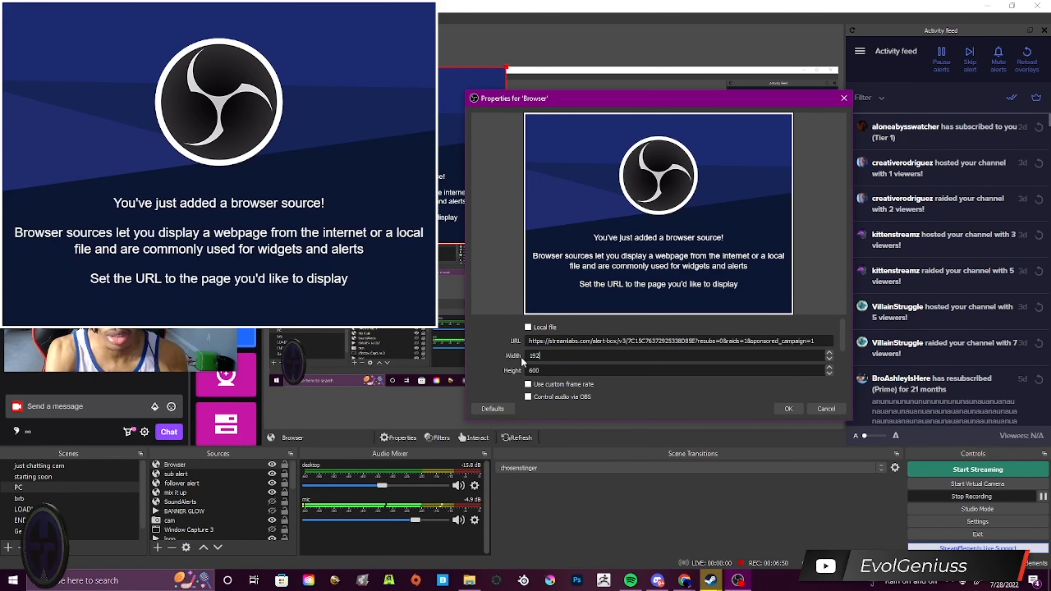
Set the Browser source to 1920 wide by 1080 high and accept its properties
{"action": "type", "text": "1920"}
{"action": "key", "text": "Tab"}
{"action": "type", "text": "1"}
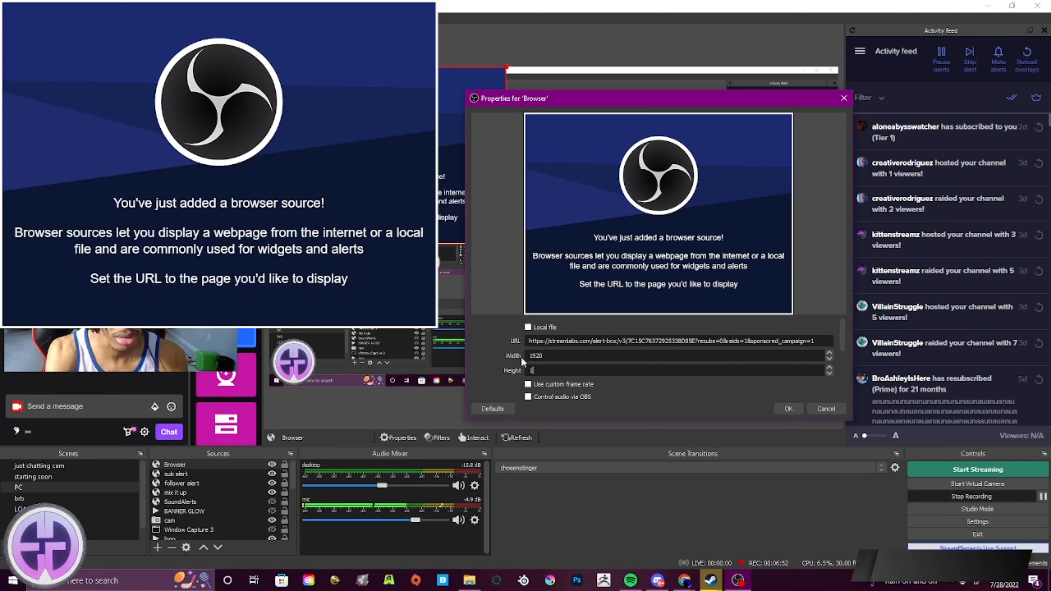
{"action": "type", "text": "080"}
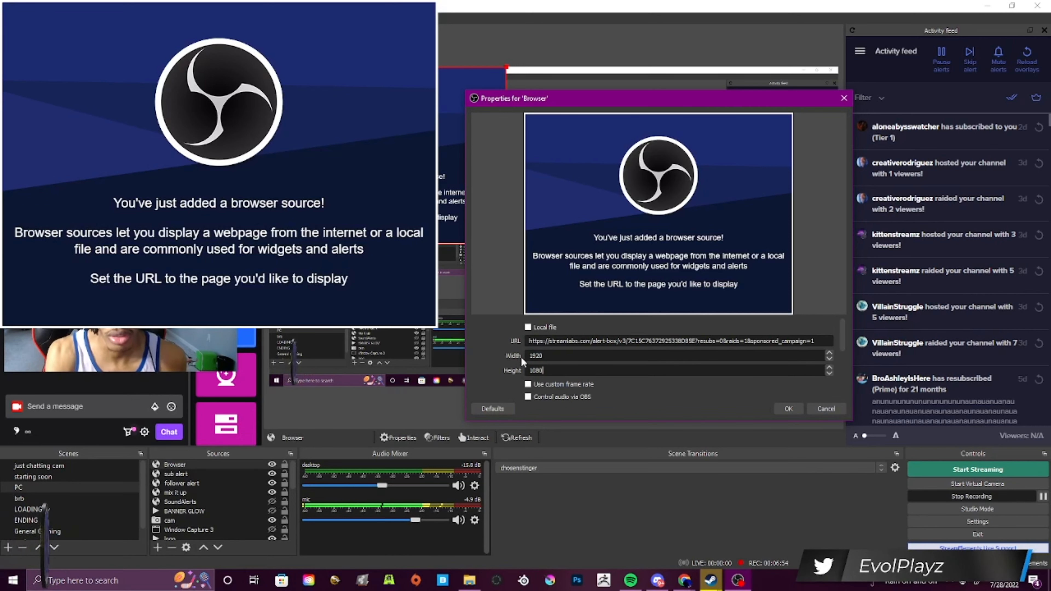
{"action": "left_click", "coordinate": [789, 409]}
Rename the new Browser source in the PC scene as "raid alert"
{"action": "left_click", "coordinate": [234, 465]}
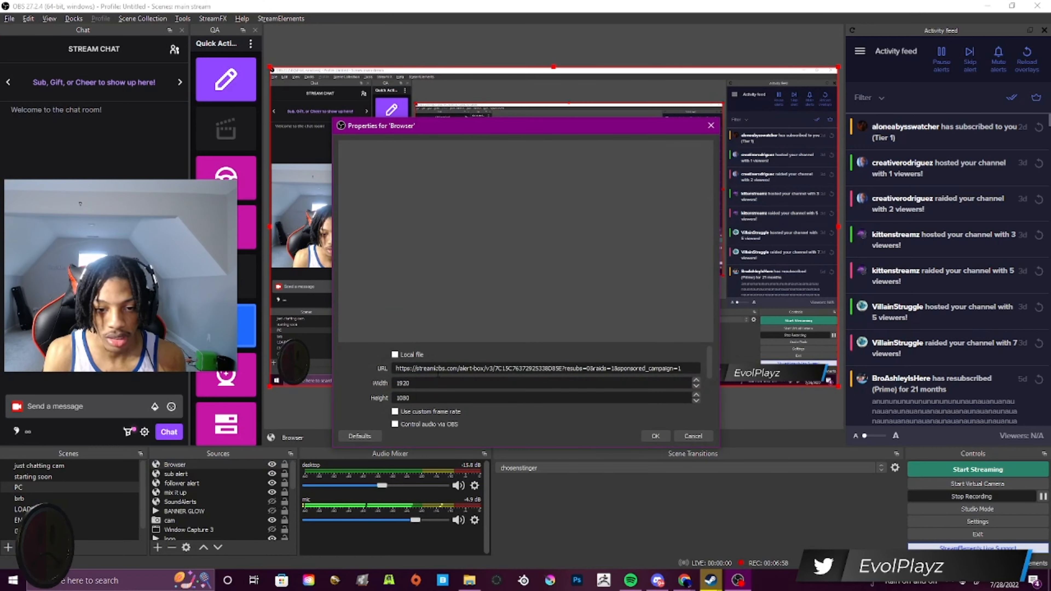
{"action": "right_click", "coordinate": [200, 464]}
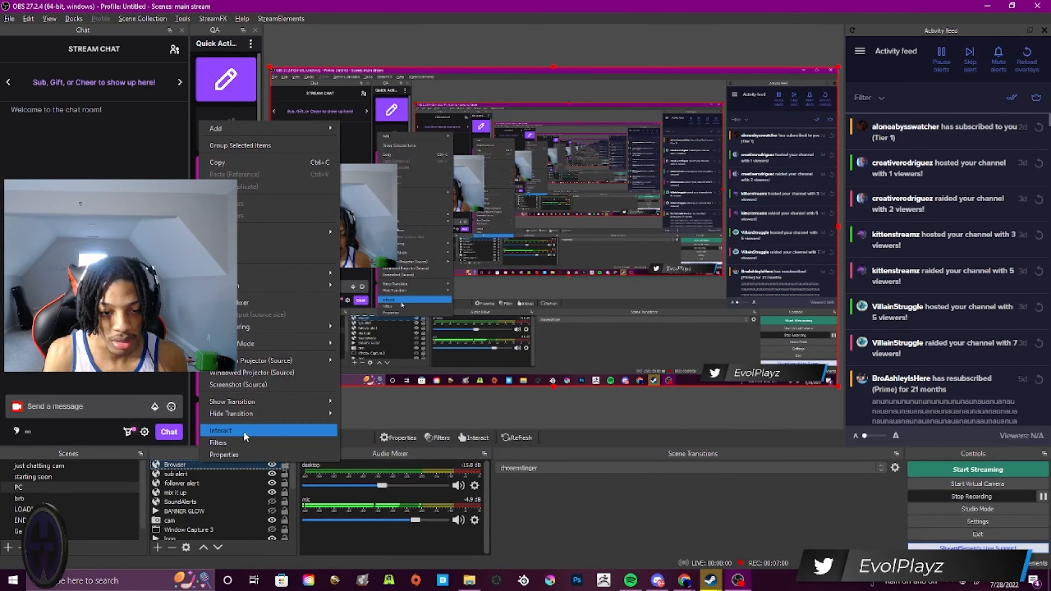
{"action": "left_click", "coordinate": [276, 259]}
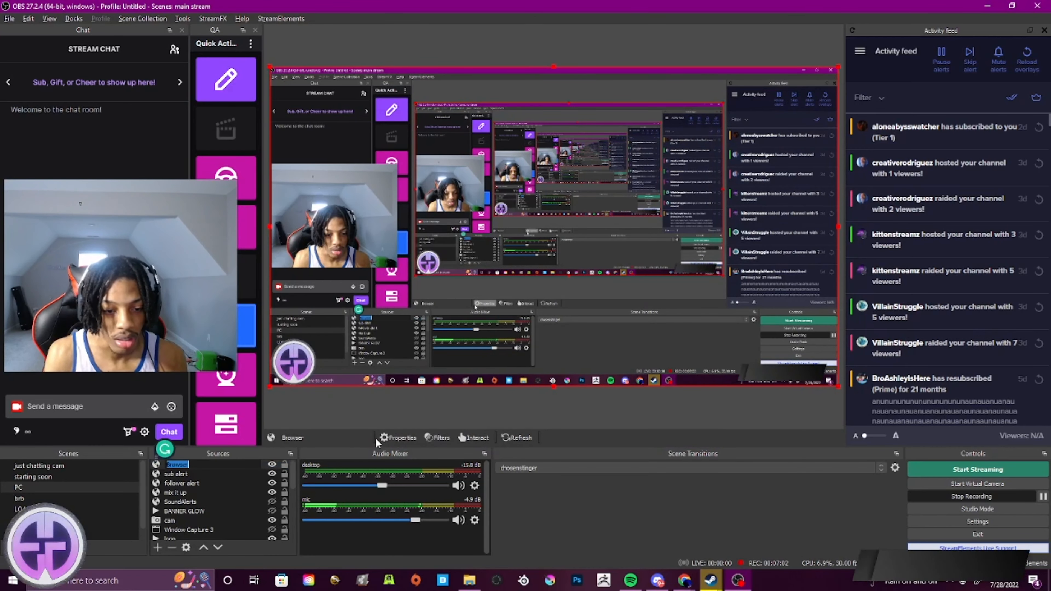
{"action": "type", "text": "riad"}
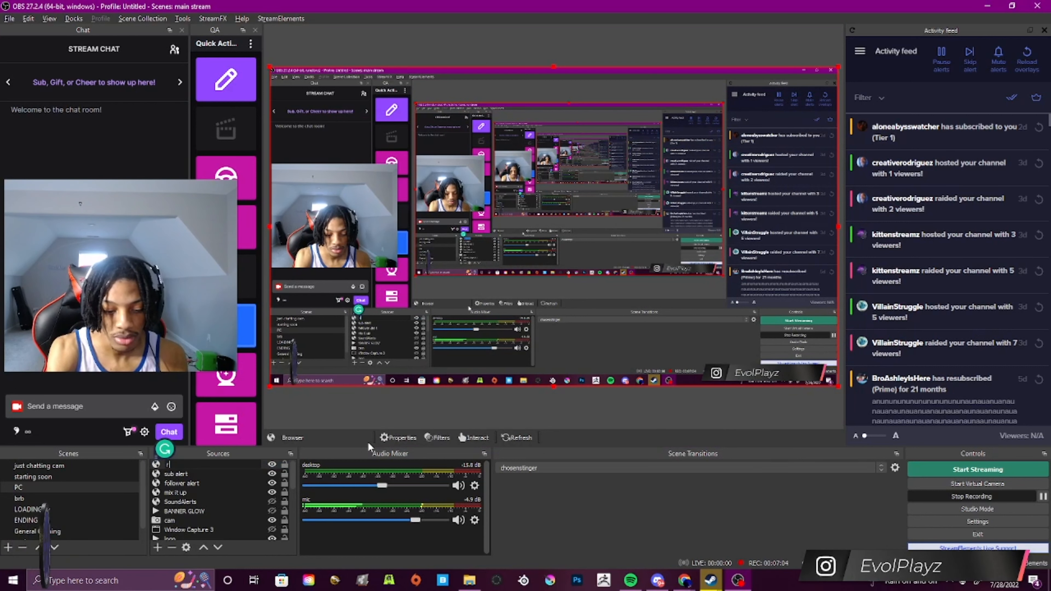
{"action": "key", "text": "BackSpace"}
{"action": "key", "text": "BackSpace"}
{"action": "key", "text": "BackSpace"}
{"action": "type", "text": "ai"}
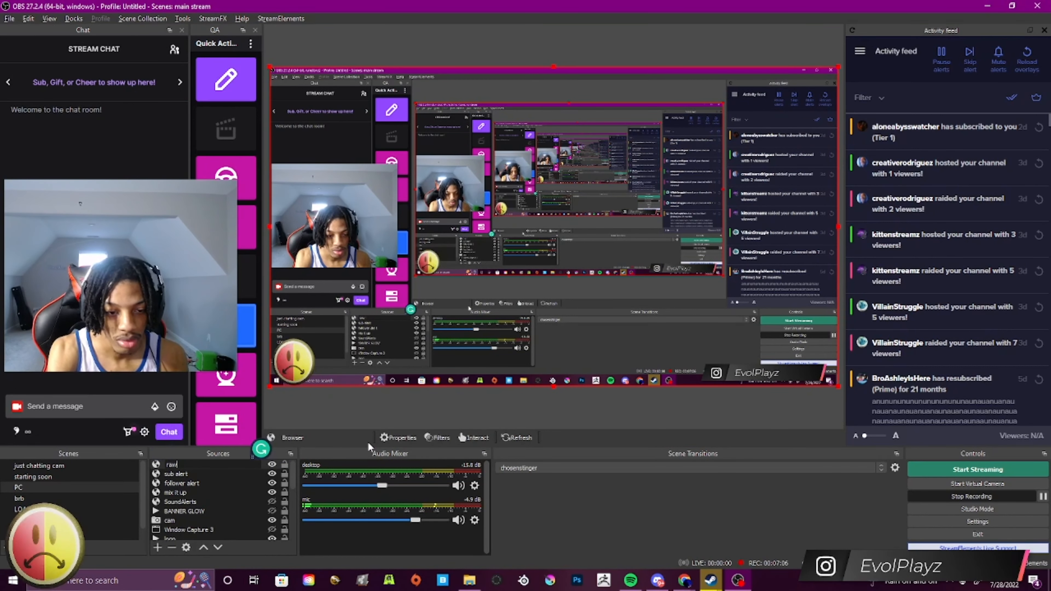
{"action": "type", "text": "d alert"}
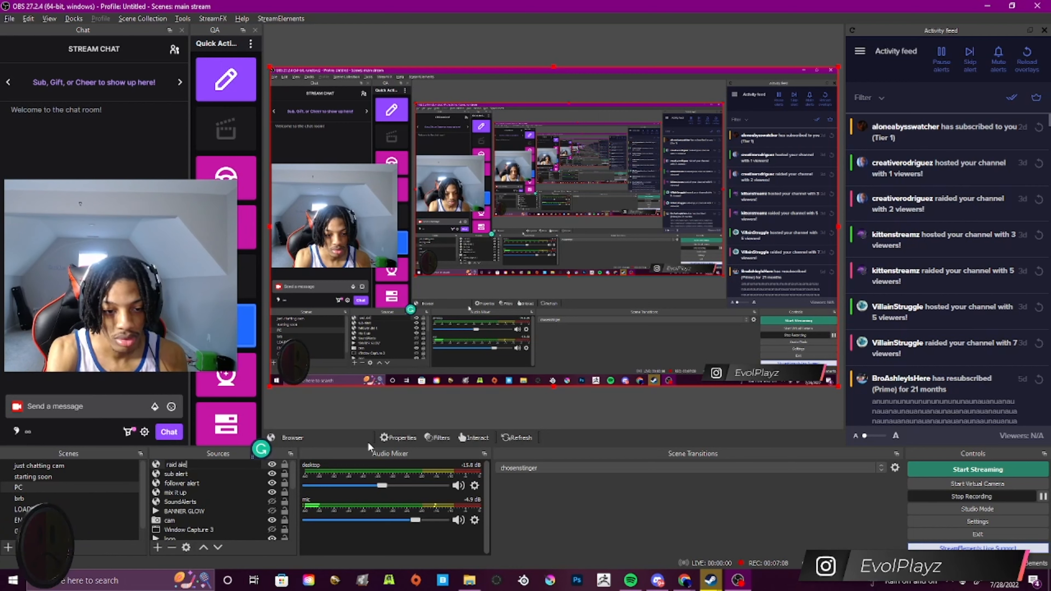
{"action": "key", "text": "Return"}
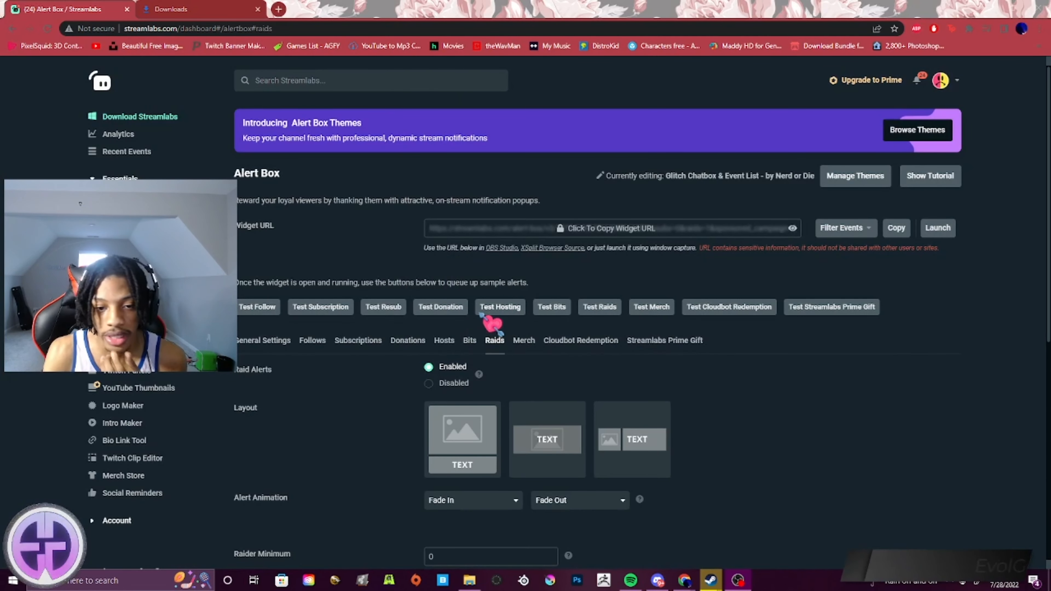
Send a test raid alert from the Streamlabs Alert Box page
{"action": "scroll", "coordinate": [375, 319], "scroll_direction": "down", "scroll_amount": 1}
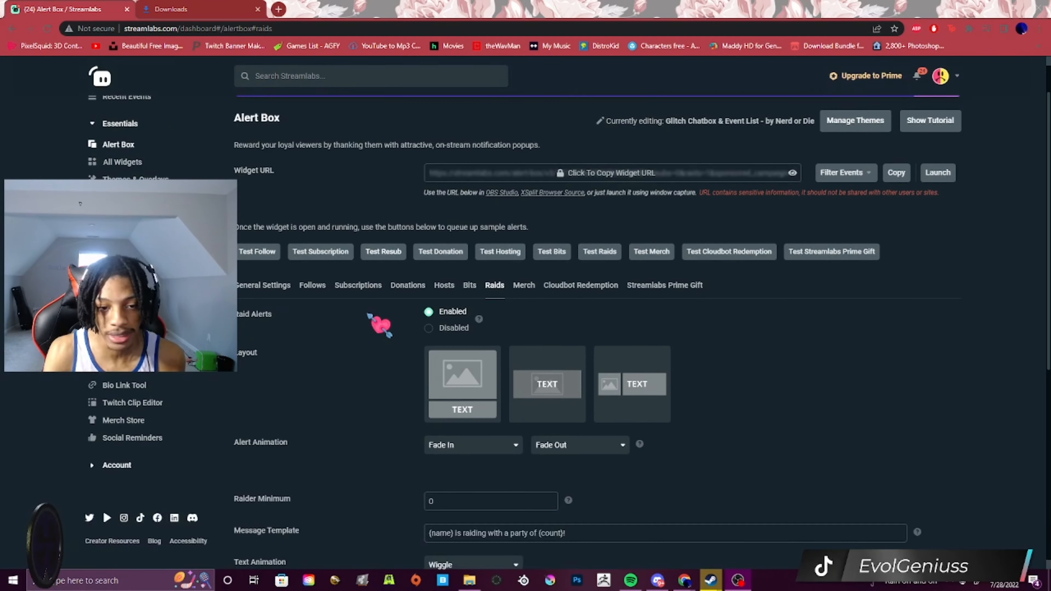
{"action": "left_click", "coordinate": [588, 255]}
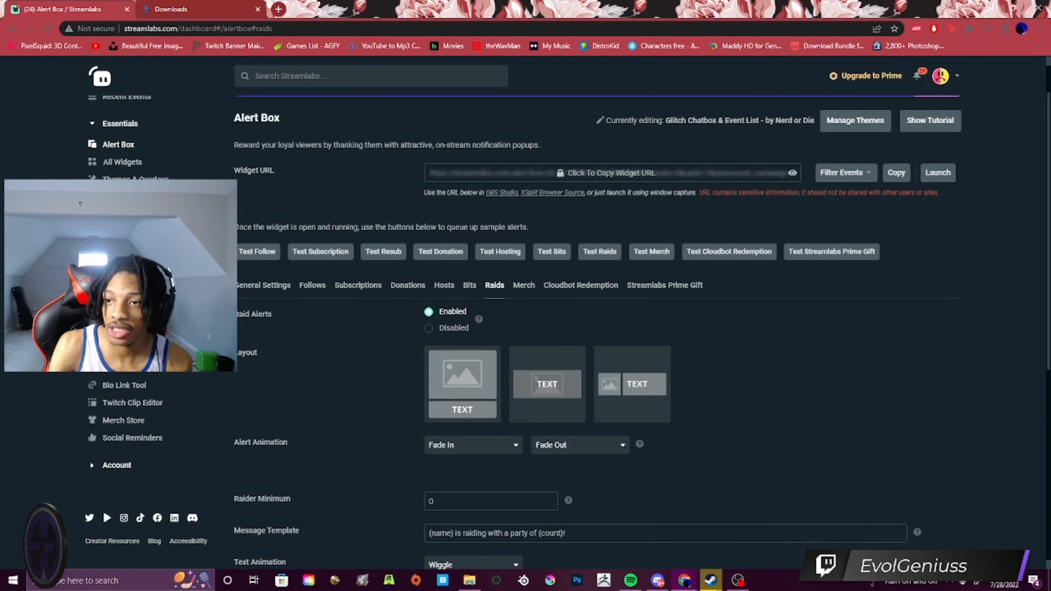
Lower the raid alert's sound volume to 32% and save the settings
{"action": "scroll", "coordinate": [667, 400], "scroll_direction": "down", "scroll_amount": 6}
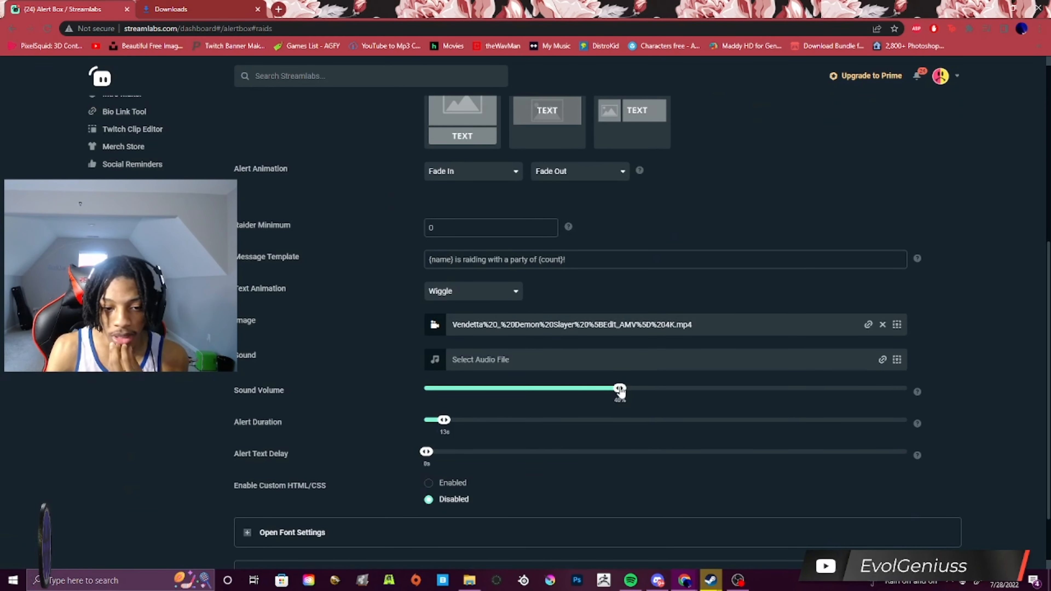
{"action": "left_click_drag", "start_coordinate": [621, 392], "coordinate": [580, 393]}
{"action": "scroll", "coordinate": [582, 397], "scroll_direction": "down", "scroll_amount": 2}
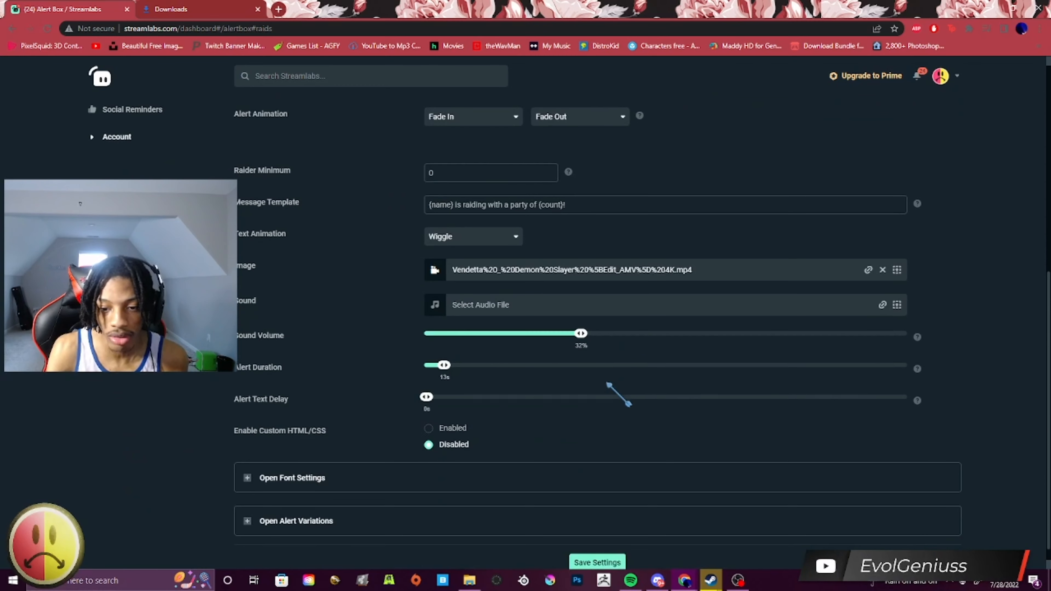
{"action": "left_click", "coordinate": [613, 547]}
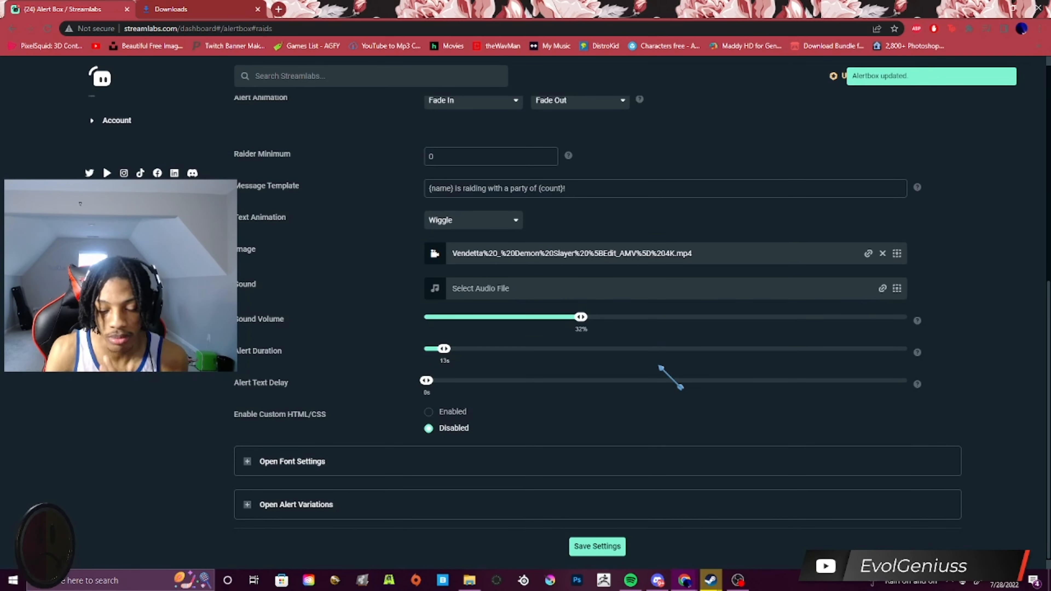
Change the raid alert's layout to the one with the text over the image
{"action": "scroll", "coordinate": [660, 367], "scroll_direction": "up", "scroll_amount": 2}
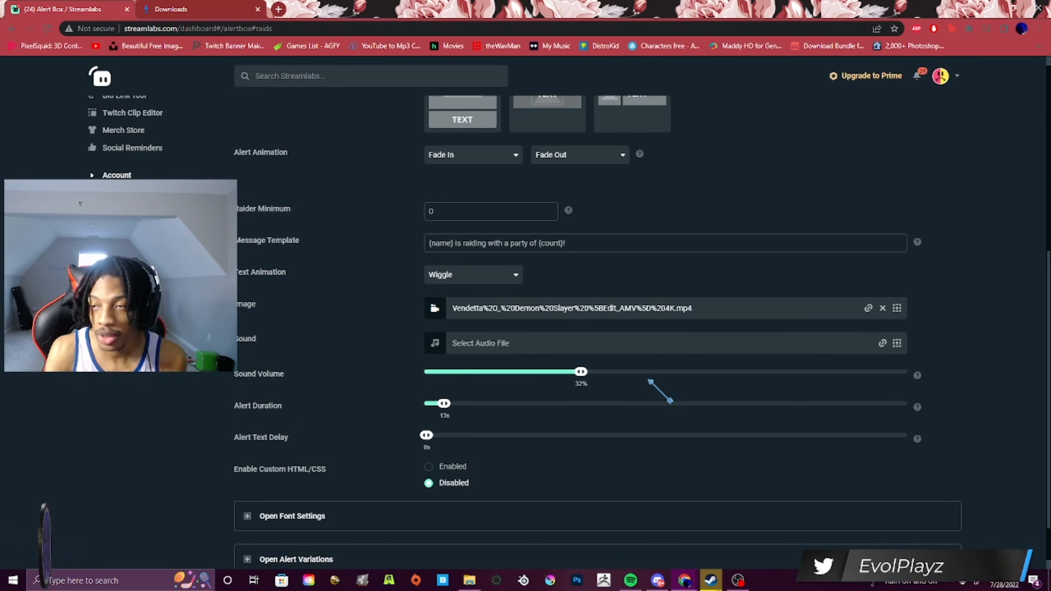
{"action": "scroll", "coordinate": [639, 308], "scroll_direction": "up", "scroll_amount": 1}
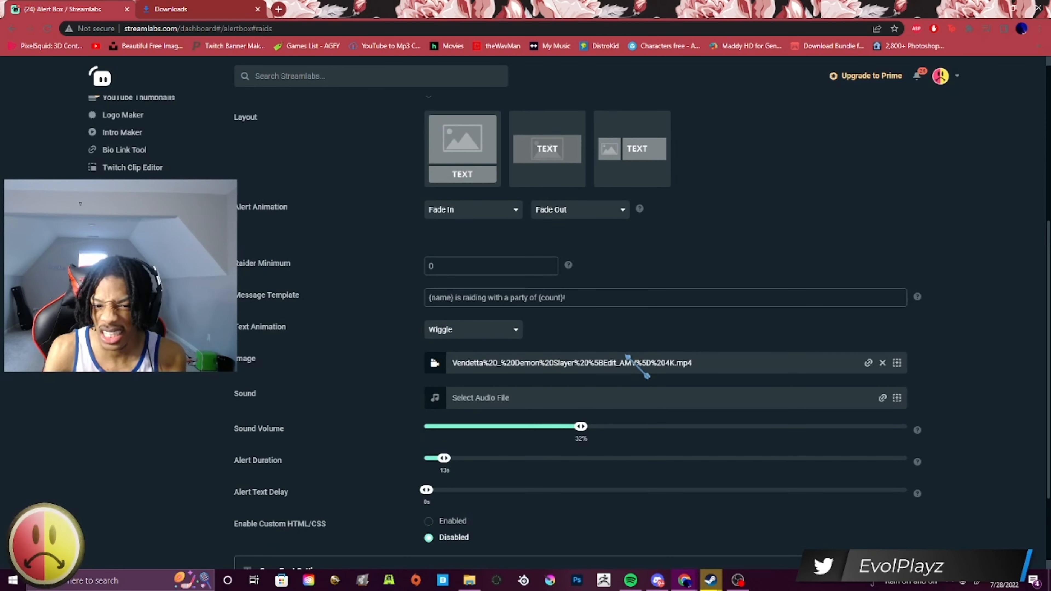
{"action": "scroll", "coordinate": [564, 161], "scroll_direction": "up", "scroll_amount": 3}
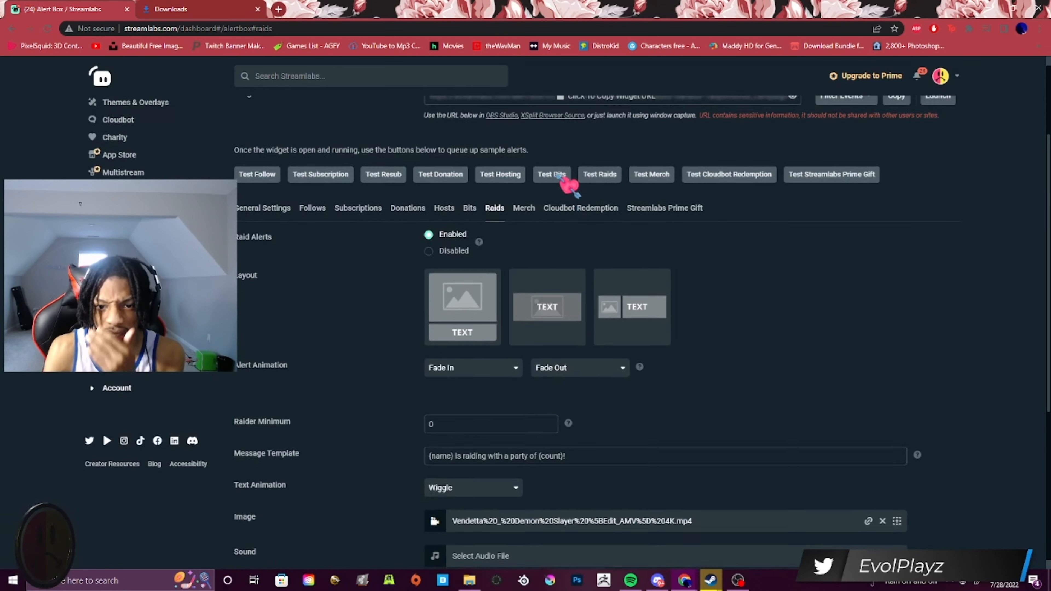
{"action": "scroll", "coordinate": [567, 232], "scroll_direction": "down", "scroll_amount": 2}
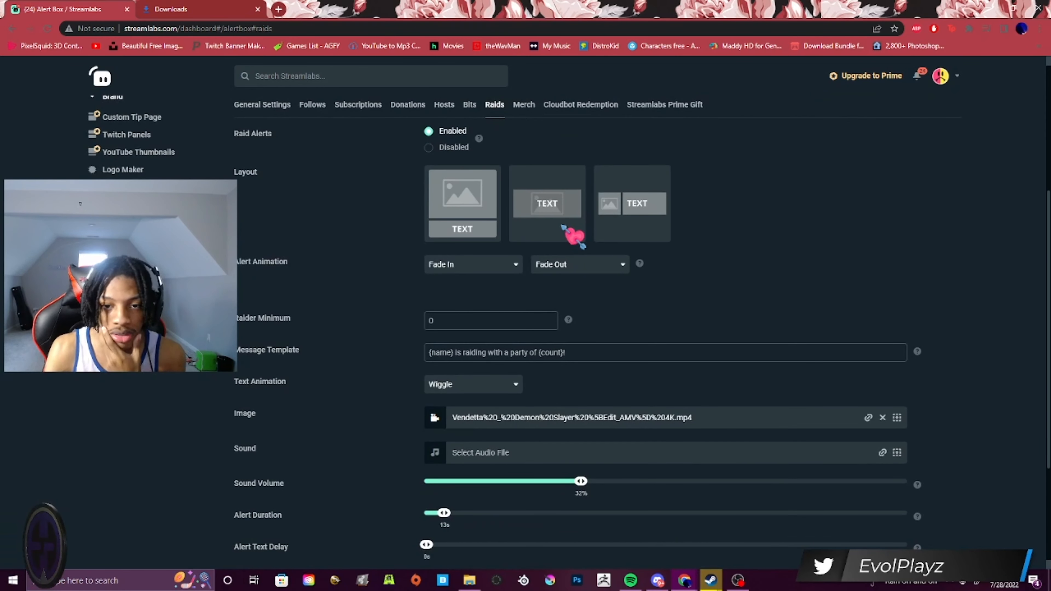
{"action": "scroll", "coordinate": [562, 227], "scroll_direction": "down", "scroll_amount": 1}
{"action": "left_click", "coordinate": [582, 169]}
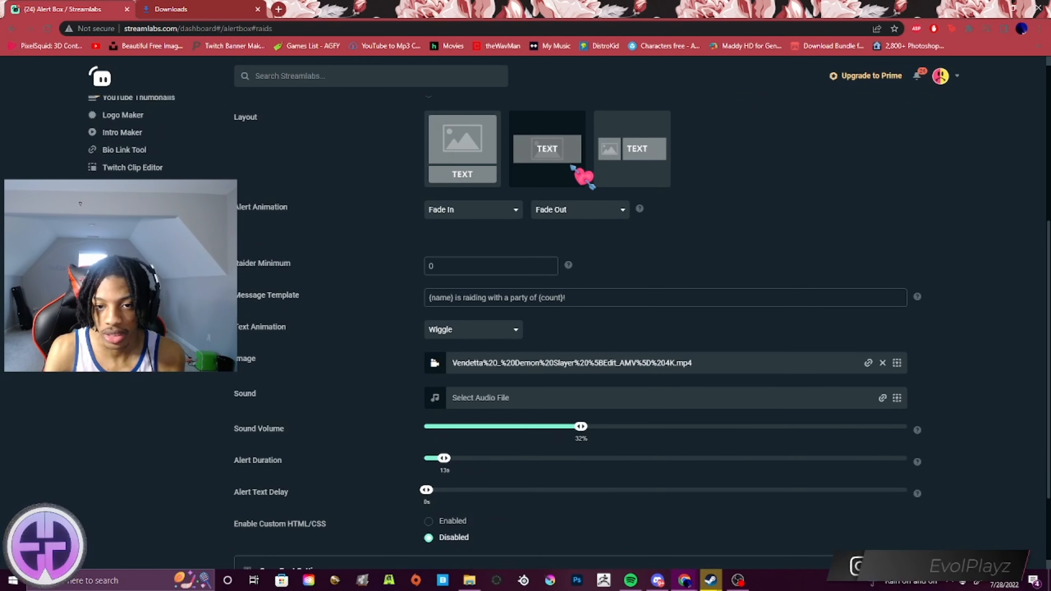
Save the raid alert settings with the newly chosen layout
{"action": "scroll", "coordinate": [596, 232], "scroll_direction": "down", "scroll_amount": 2}
{"action": "left_click", "coordinate": [597, 546]}
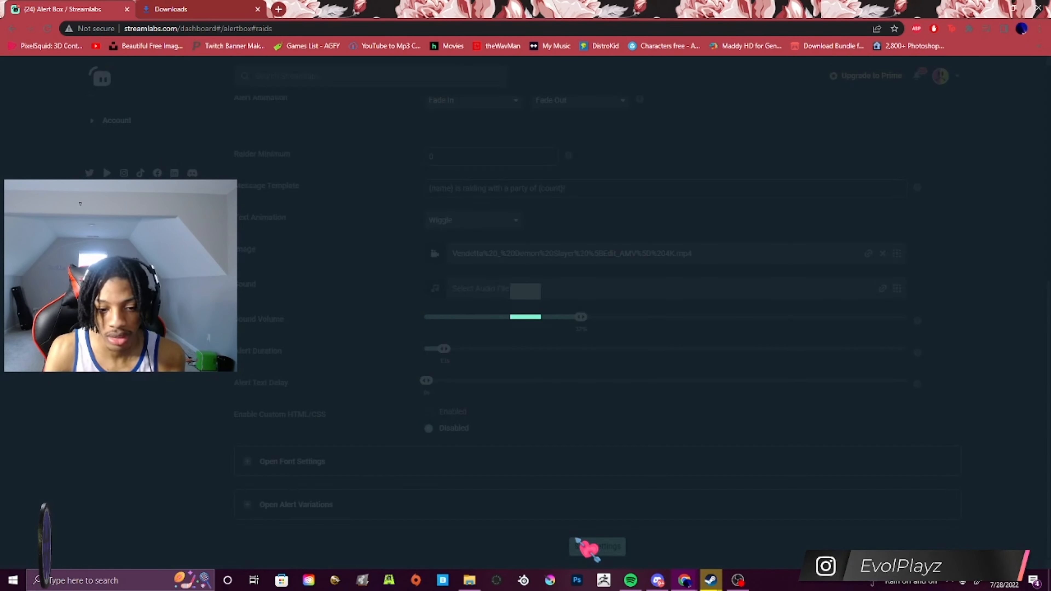
Set the raid alert's text delay to 6 s and save the settings
{"action": "scroll", "coordinate": [503, 395], "scroll_direction": "up", "scroll_amount": 2}
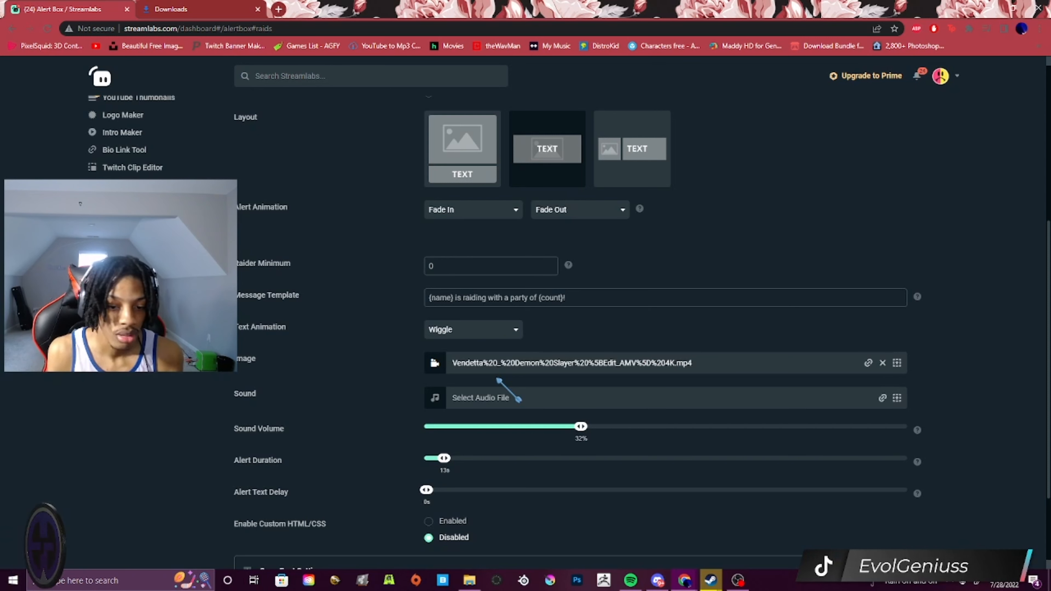
{"action": "scroll", "coordinate": [445, 465], "scroll_direction": "down", "scroll_amount": 1}
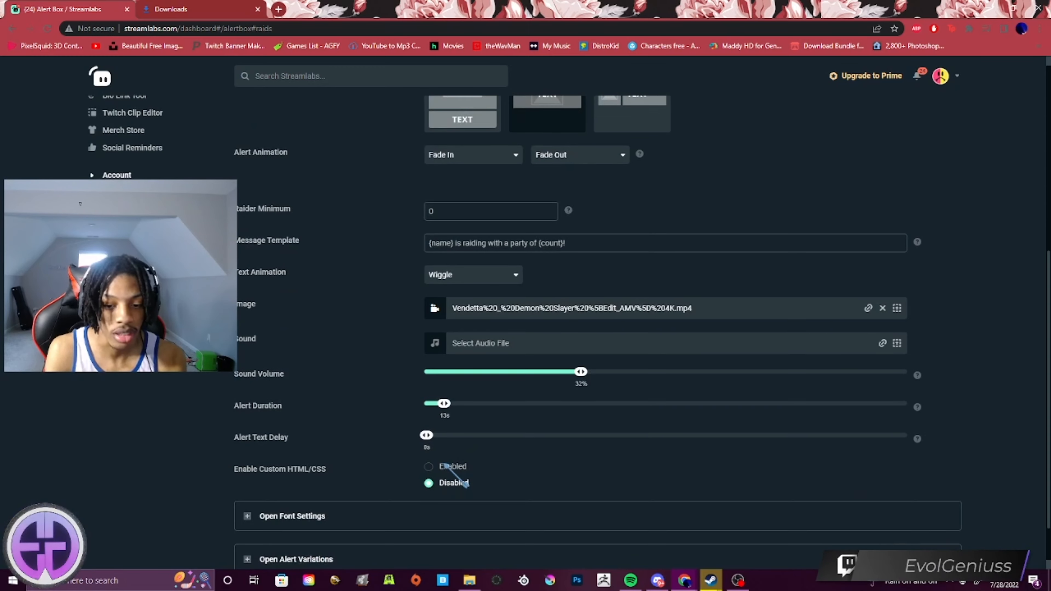
{"action": "scroll", "coordinate": [432, 444], "scroll_direction": "down", "scroll_amount": 1}
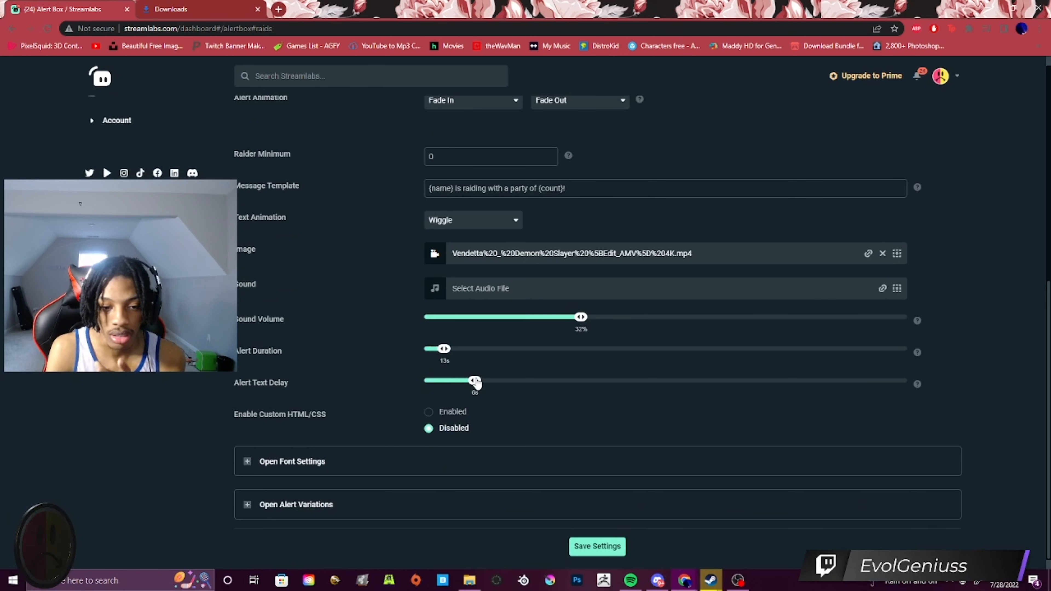
{"action": "left_click", "coordinate": [617, 550]}
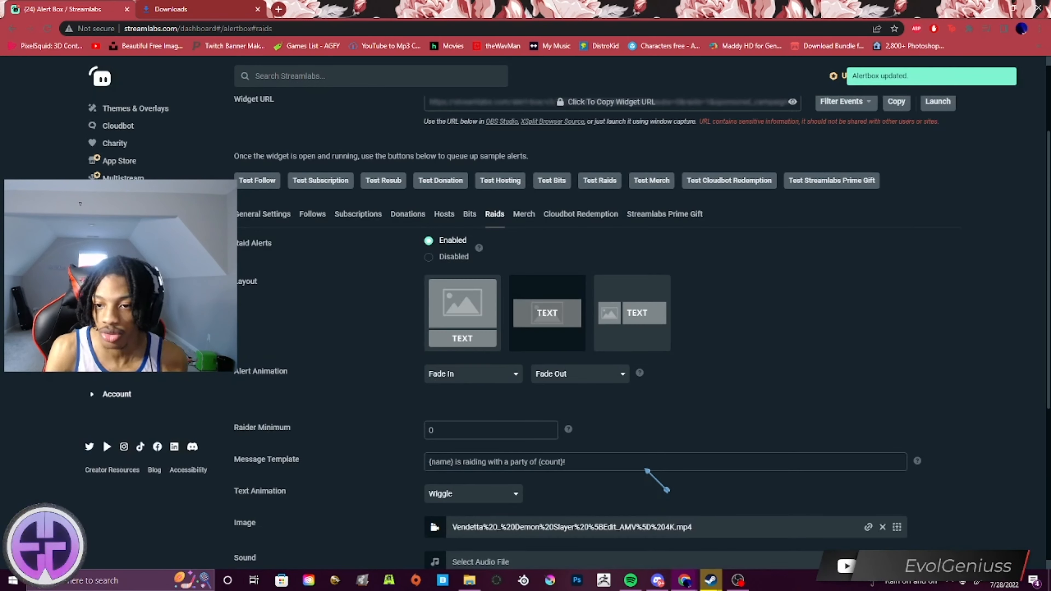
Send a test raid alert to check the delayed alert text
{"action": "scroll", "coordinate": [689, 352], "scroll_direction": "down", "scroll_amount": 1}
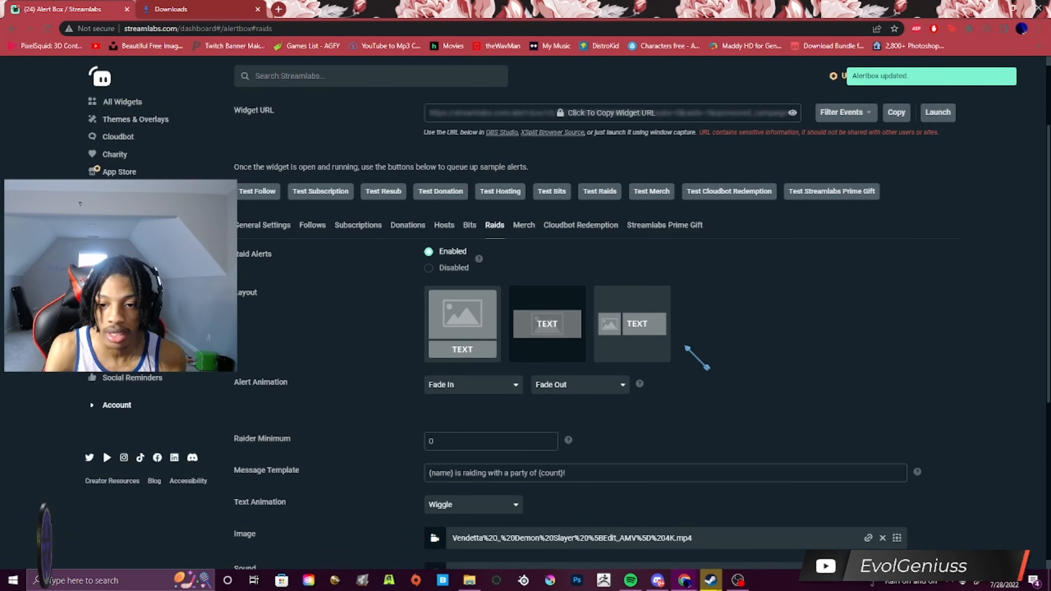
{"action": "left_click", "coordinate": [604, 195]}
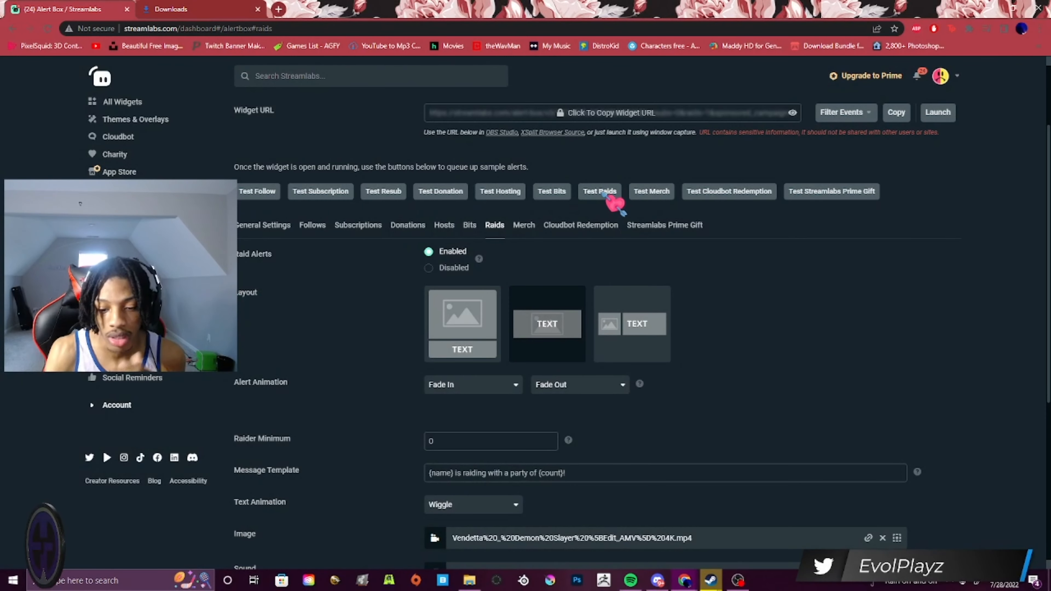
Shorten the raid alert's duration to 12 s and save the settings
{"action": "scroll", "coordinate": [616, 203], "scroll_direction": "down", "scroll_amount": 6}
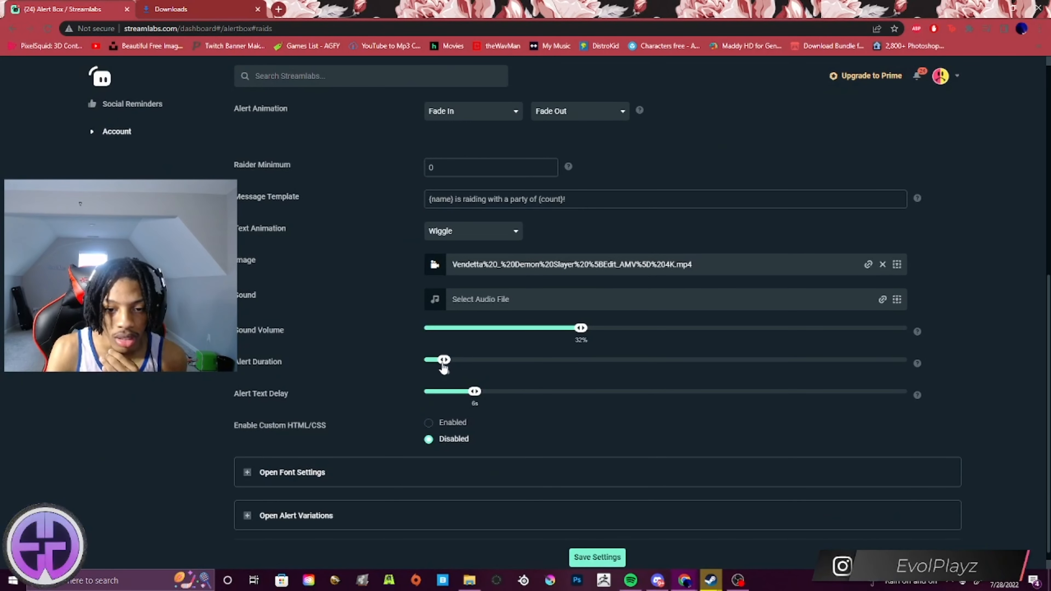
{"action": "left_click_drag", "start_coordinate": [441, 363], "coordinate": [437, 365]}
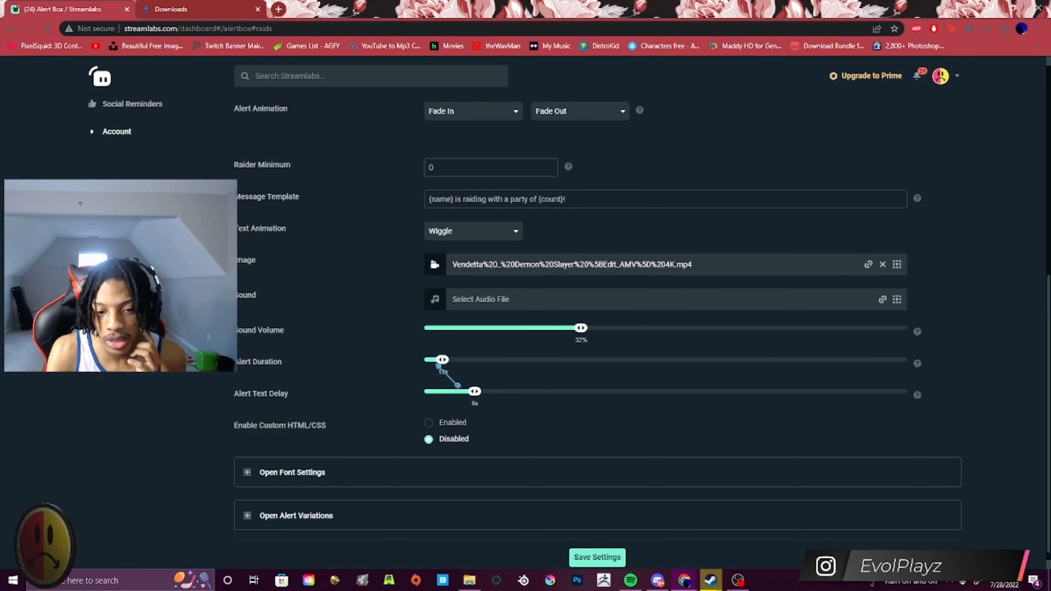
{"action": "left_click", "coordinate": [597, 557]}
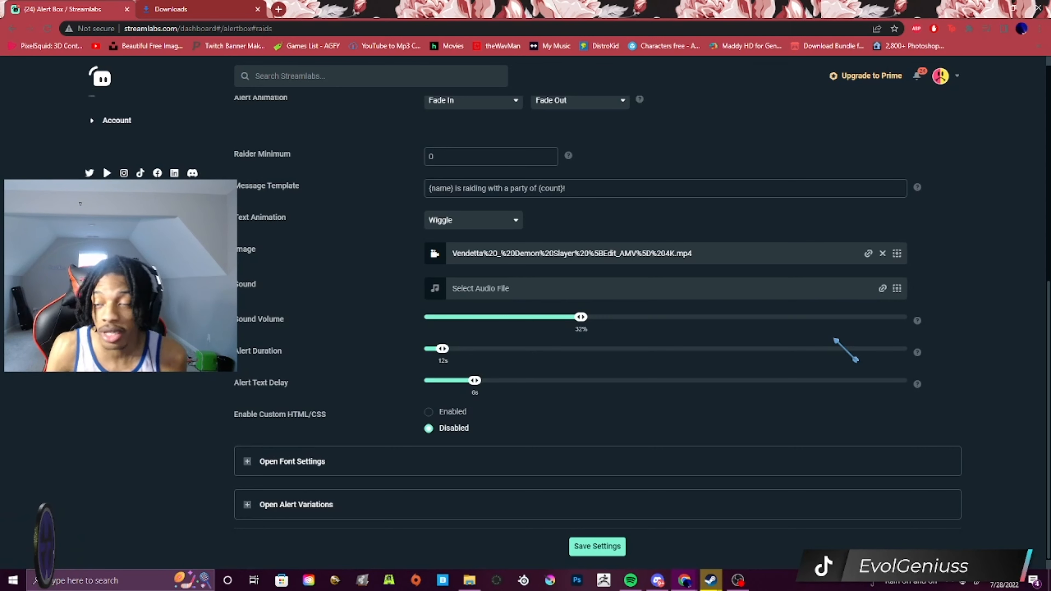
{"action": "scroll", "coordinate": [765, 308], "scroll_direction": "up", "scroll_amount": 5}
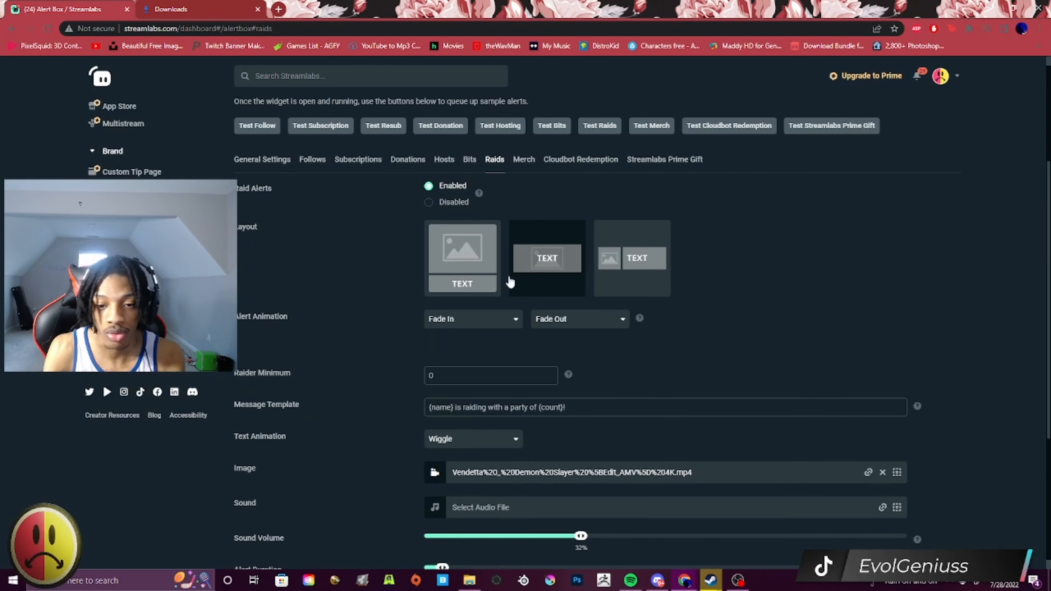